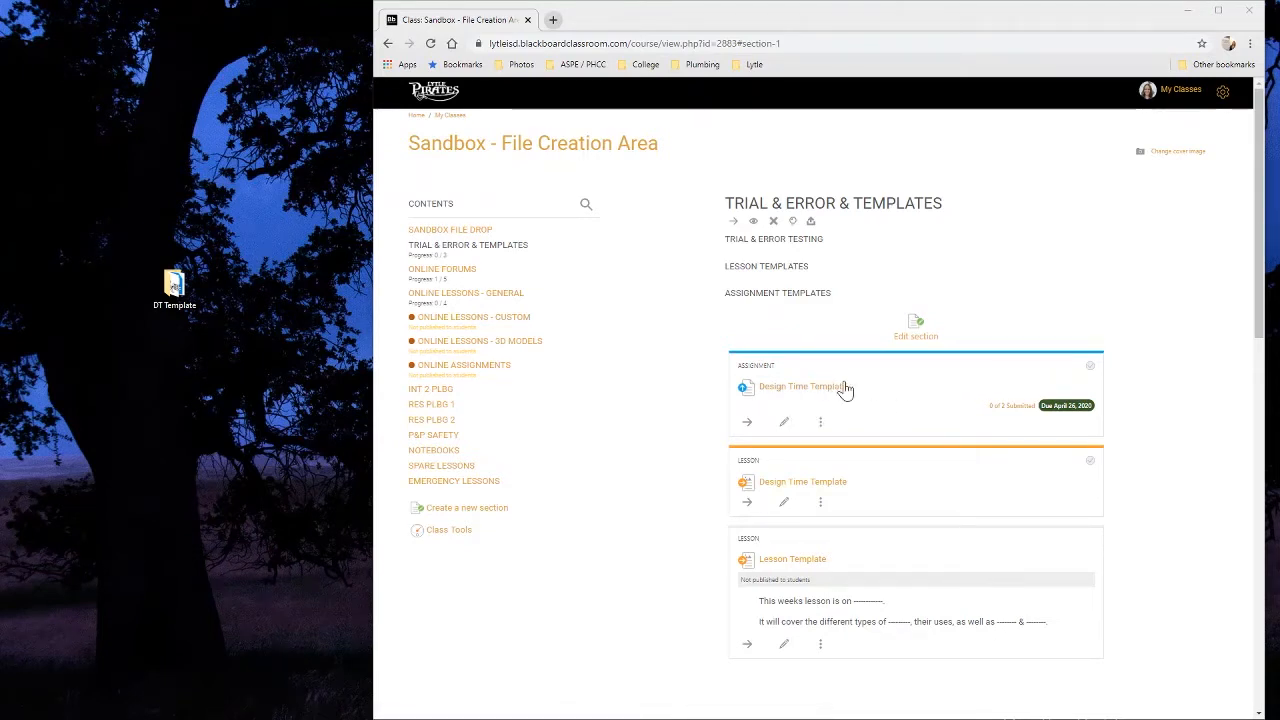
Open the Design Time Template assignment for editing and enable displaying its description on the class page
left_click(788, 422)
left_click(785, 423)
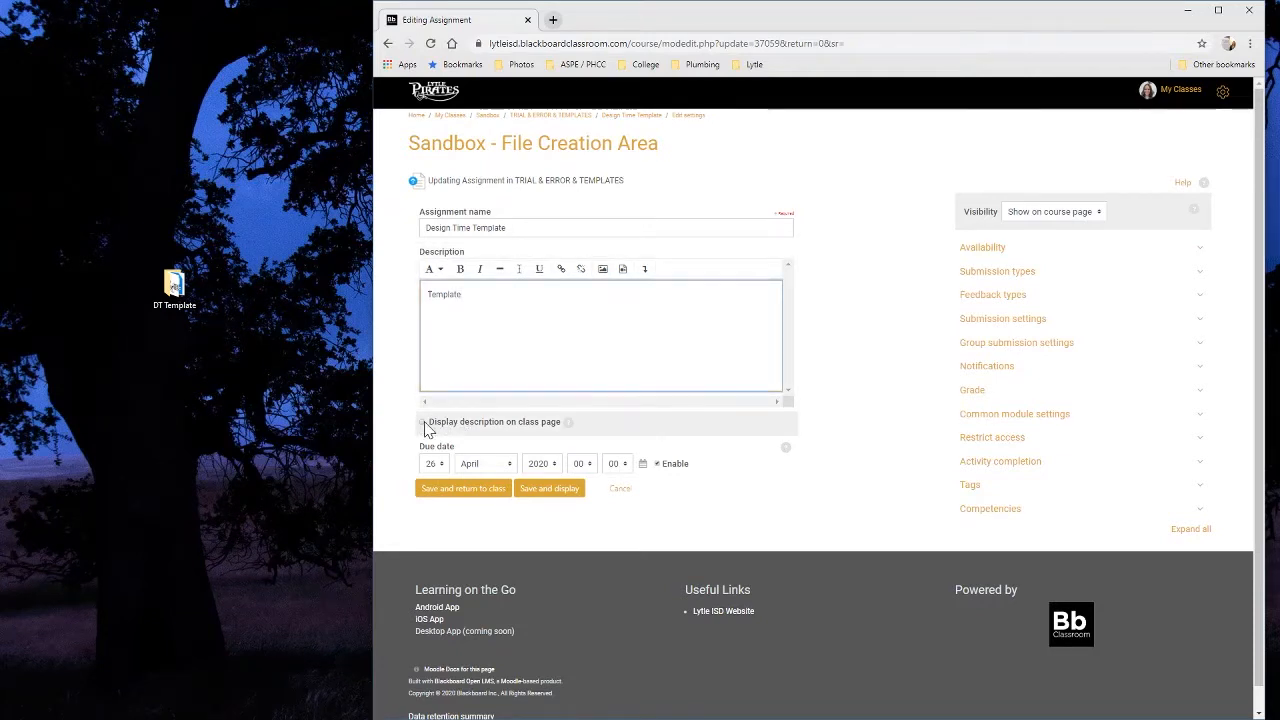
left_click(423, 424)
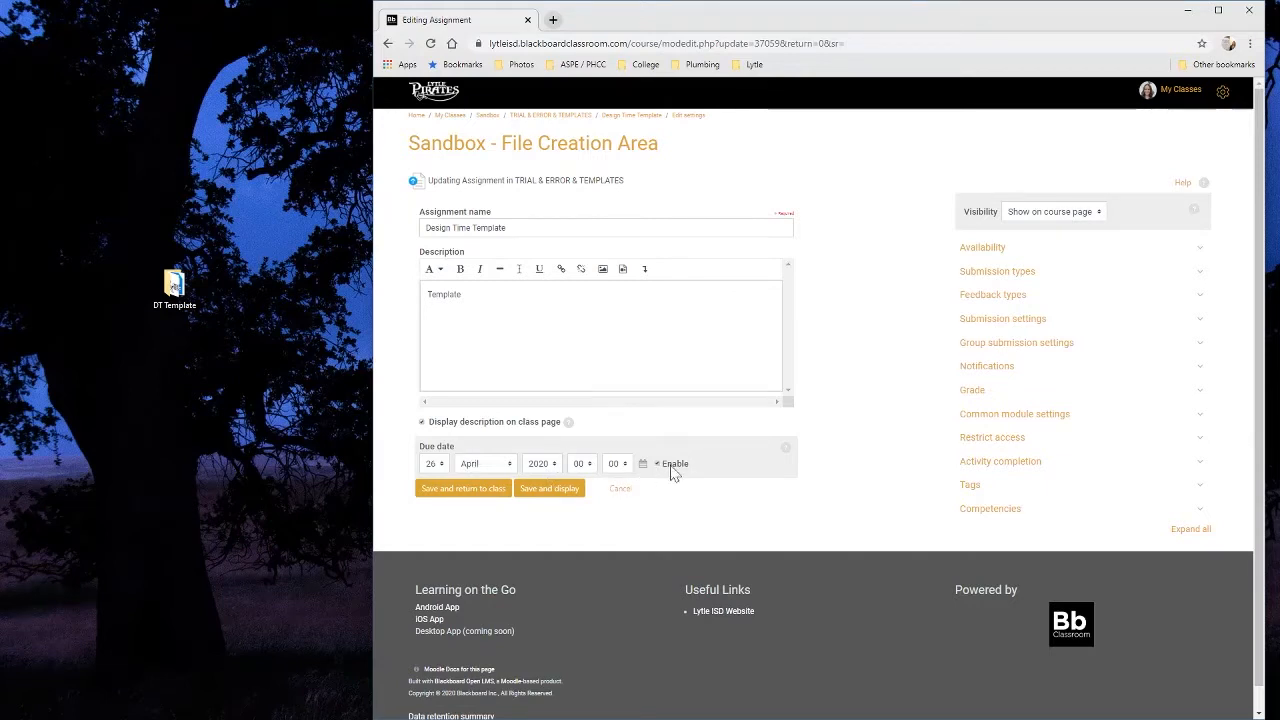
Set the assignment's availability to allow submissions from 20 April 2020
left_click(1003, 251)
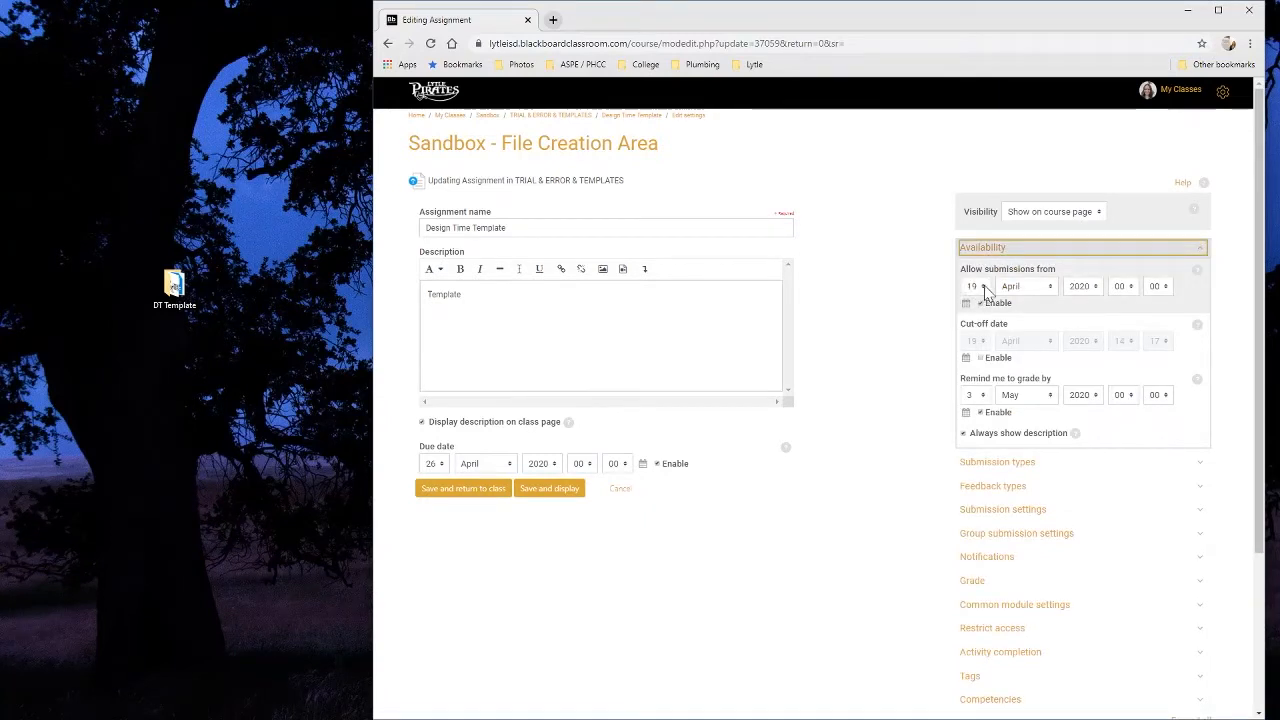
left_click(984, 287)
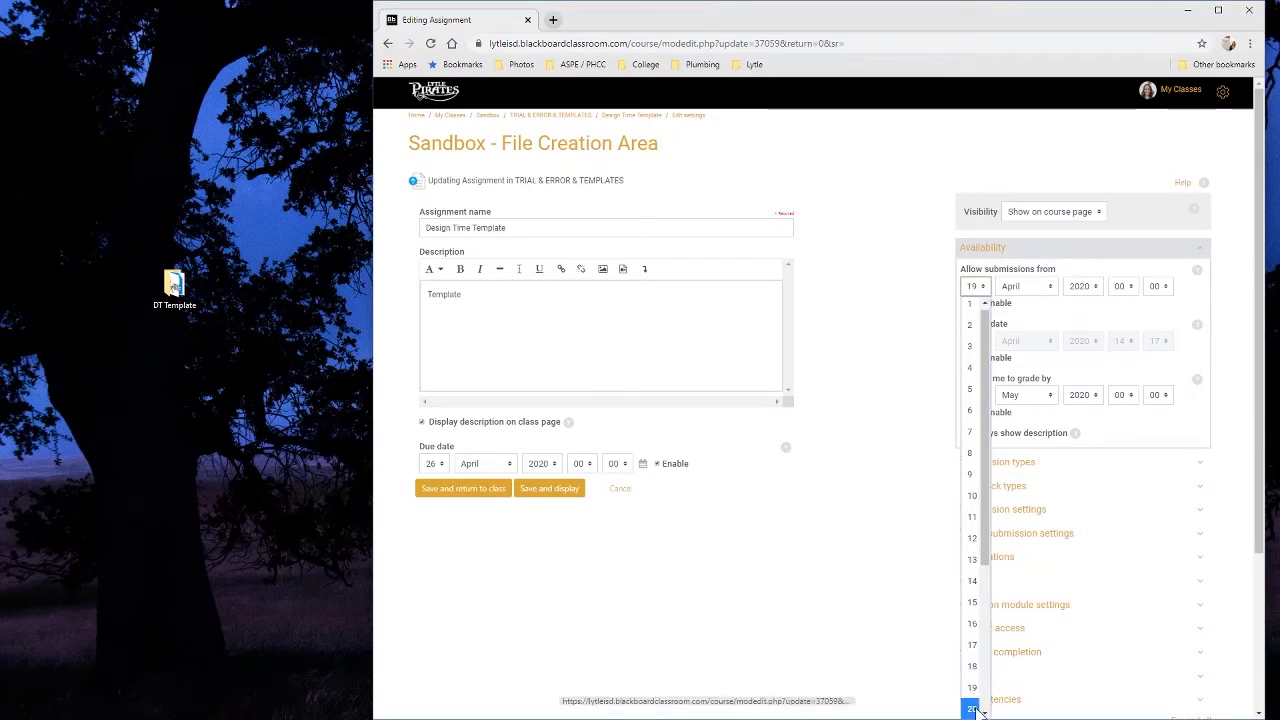
left_click(978, 709)
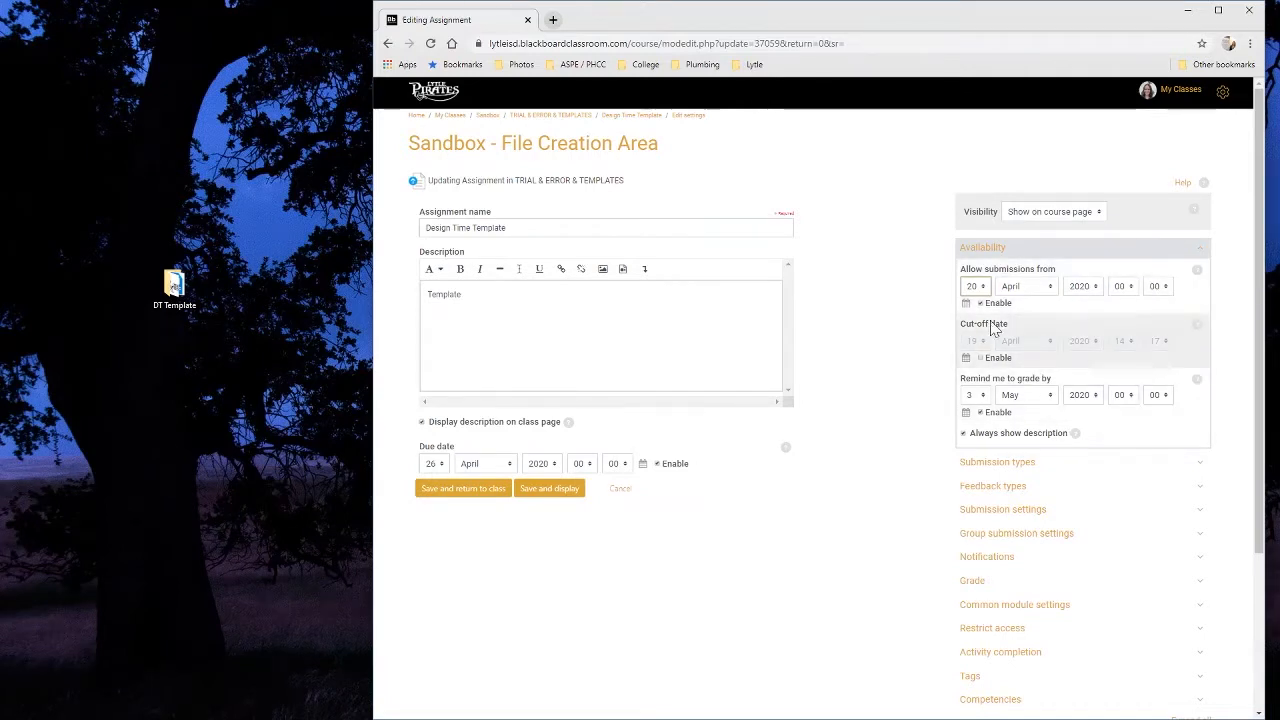
left_click(998, 250)
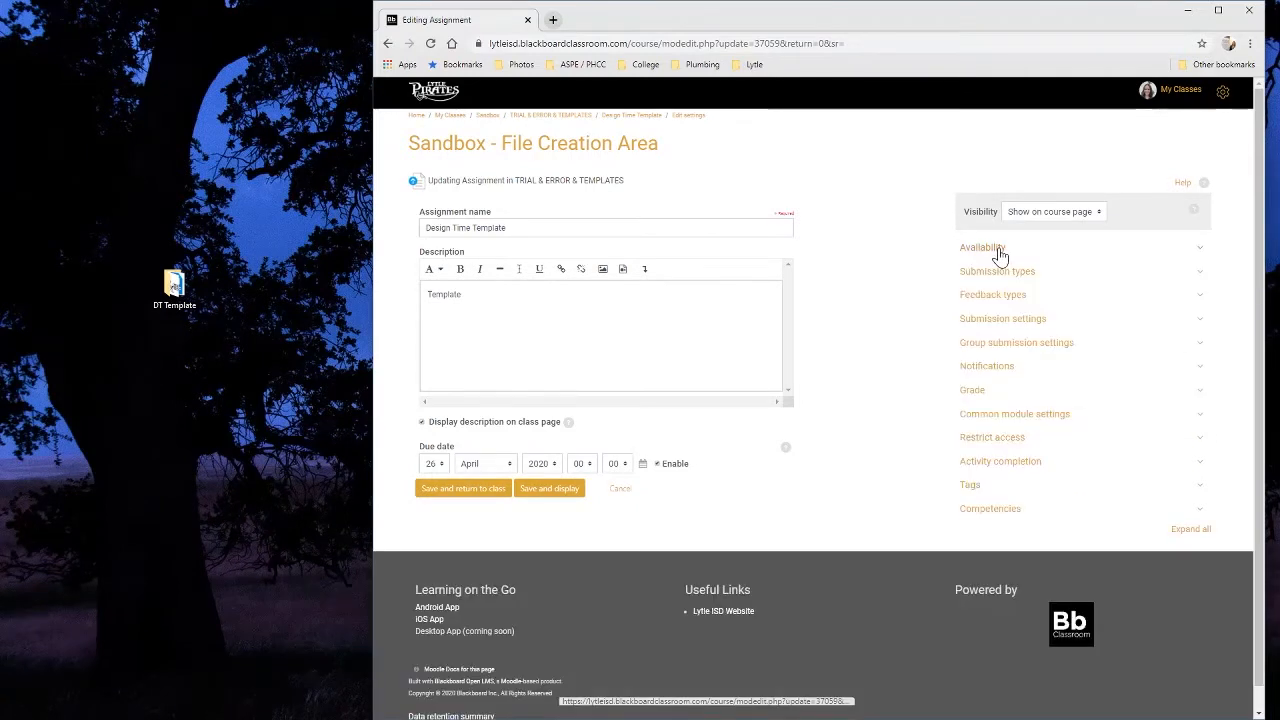
Limit the assignment's file submissions to a maximum of 2 uploaded files and look at the accepted file type choices
left_click(1000, 273)
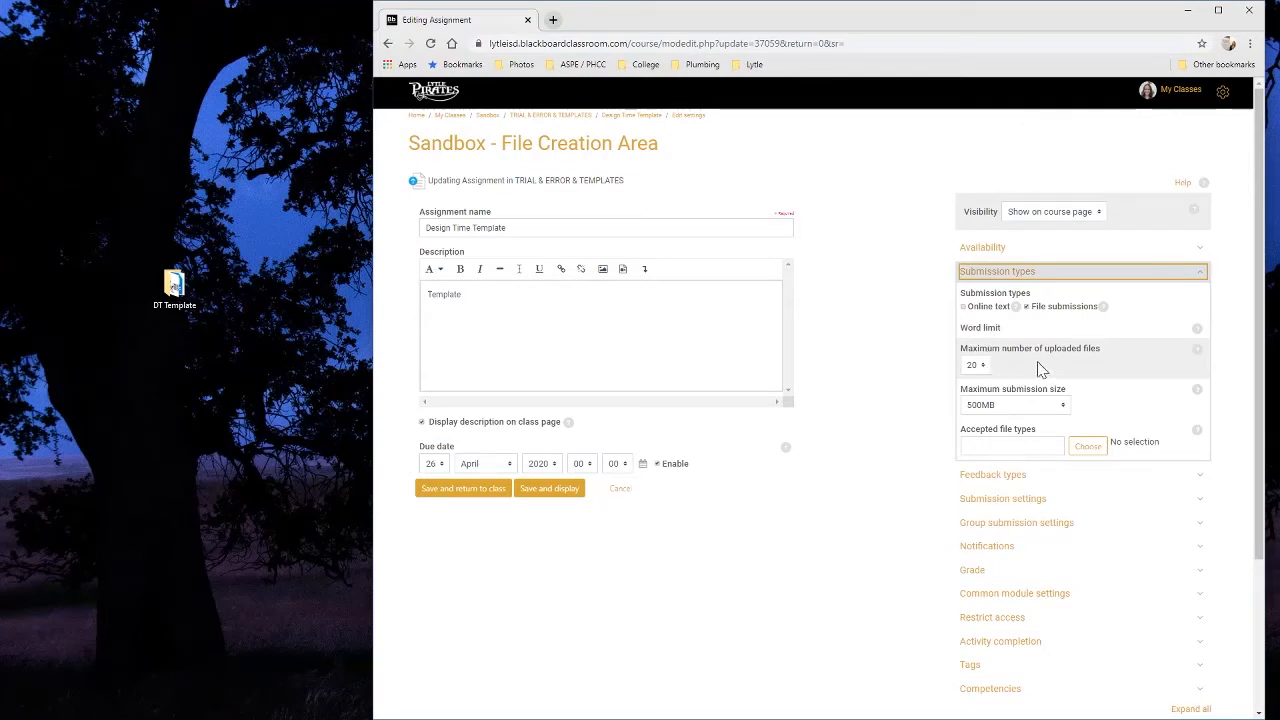
left_click(985, 369)
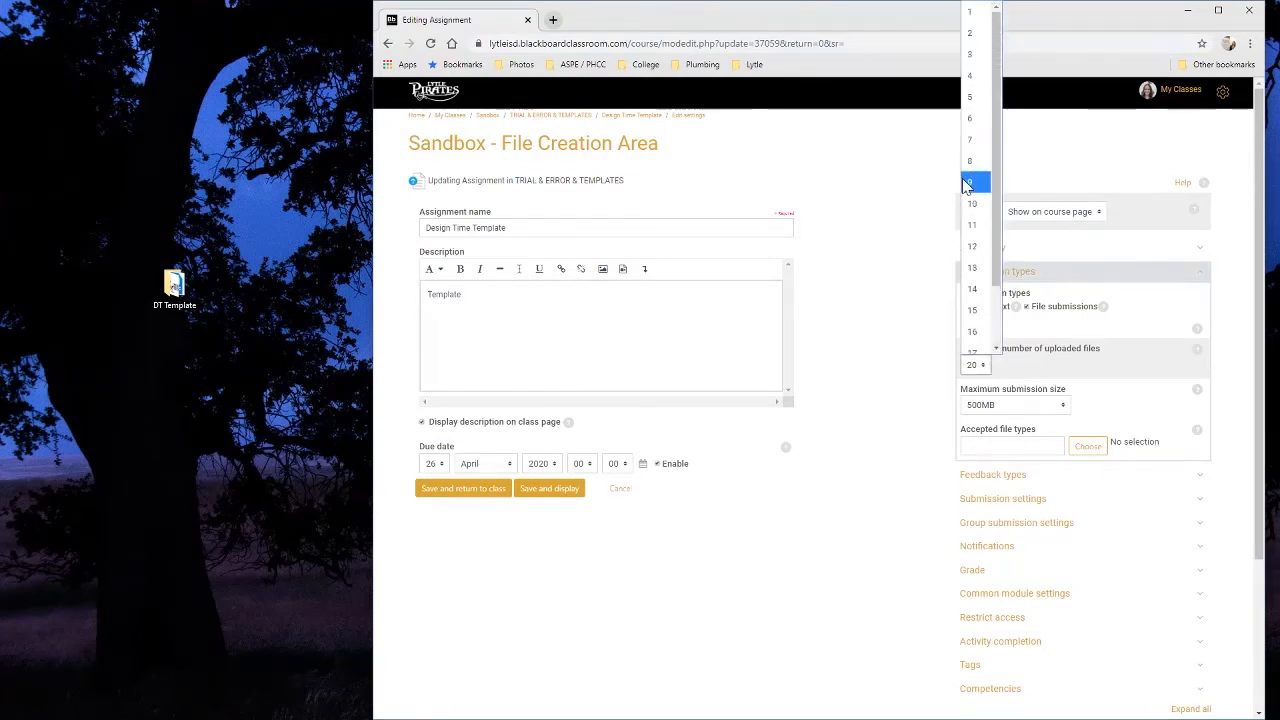
left_click(973, 37)
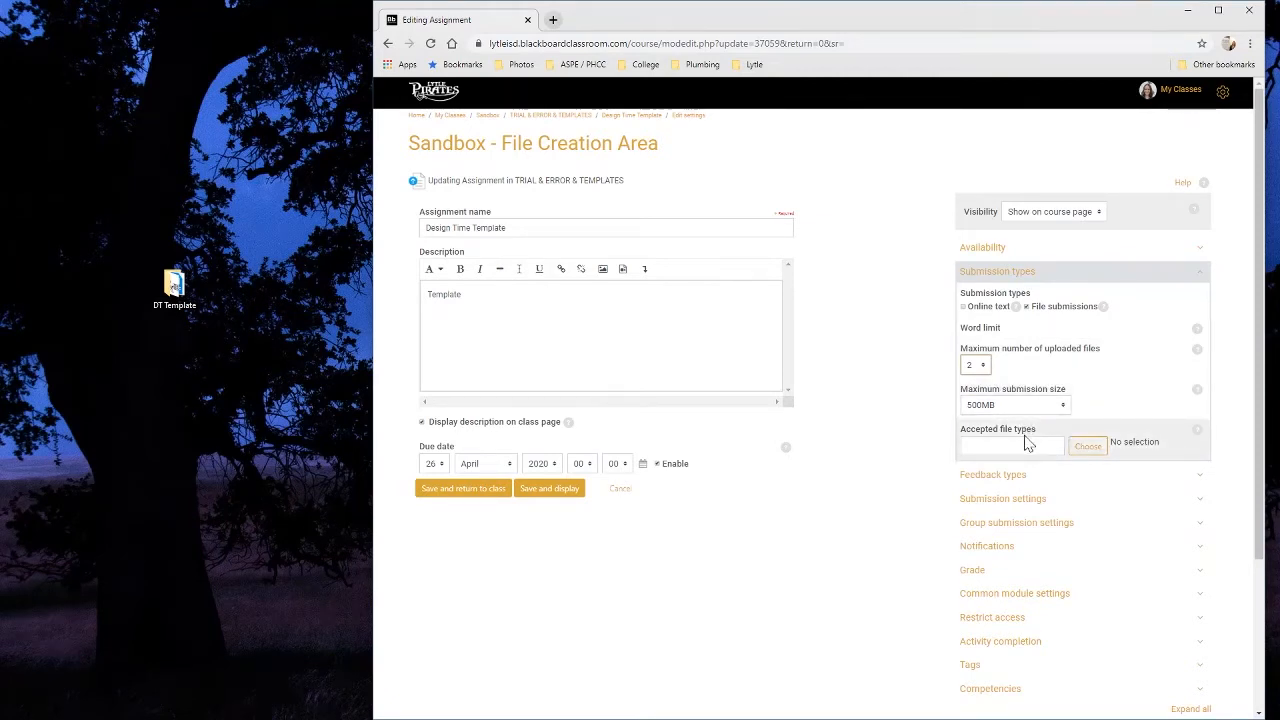
left_click(1088, 446)
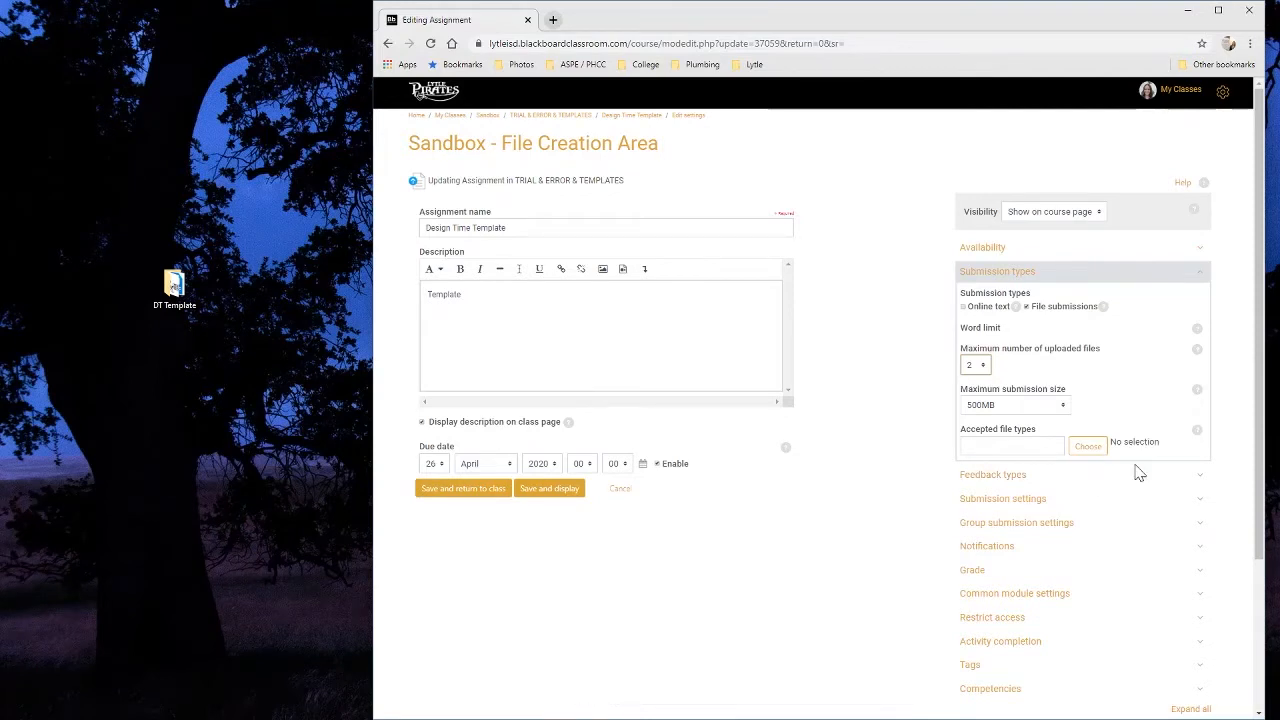
left_click(1079, 283)
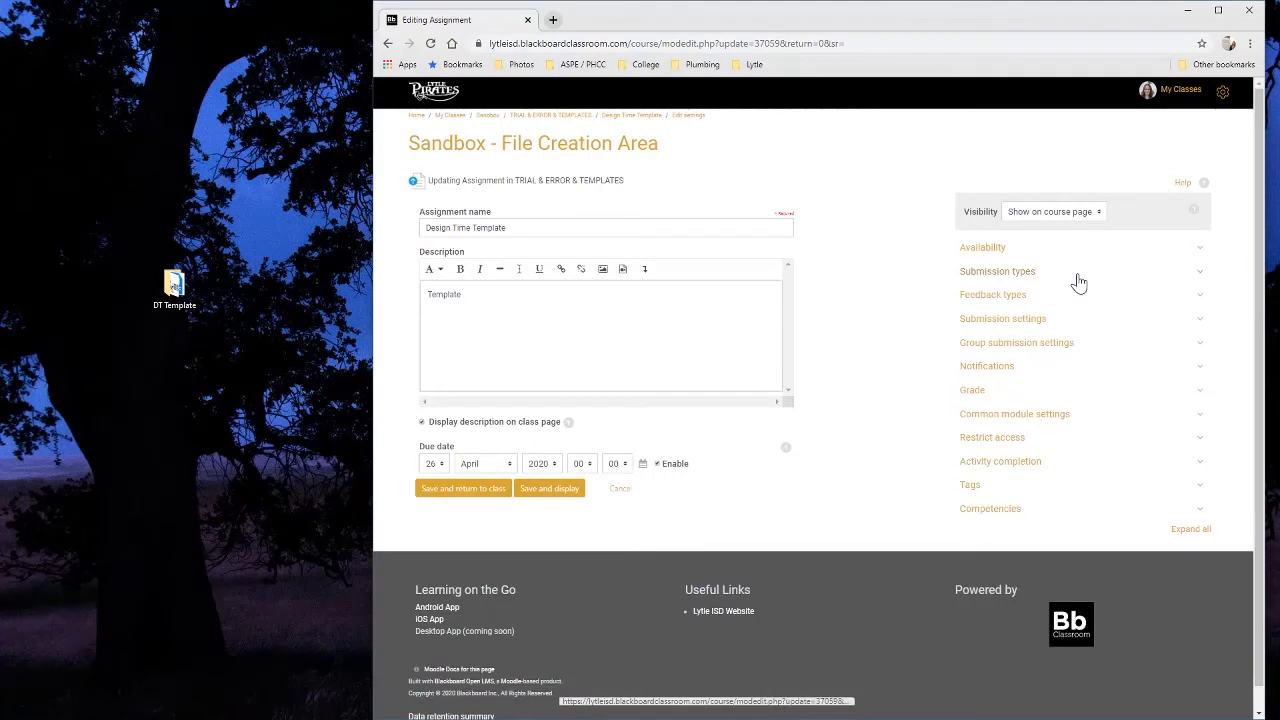
Review the feedback types and set Attempts reopened to Manually in the submission settings
left_click(1016, 302)
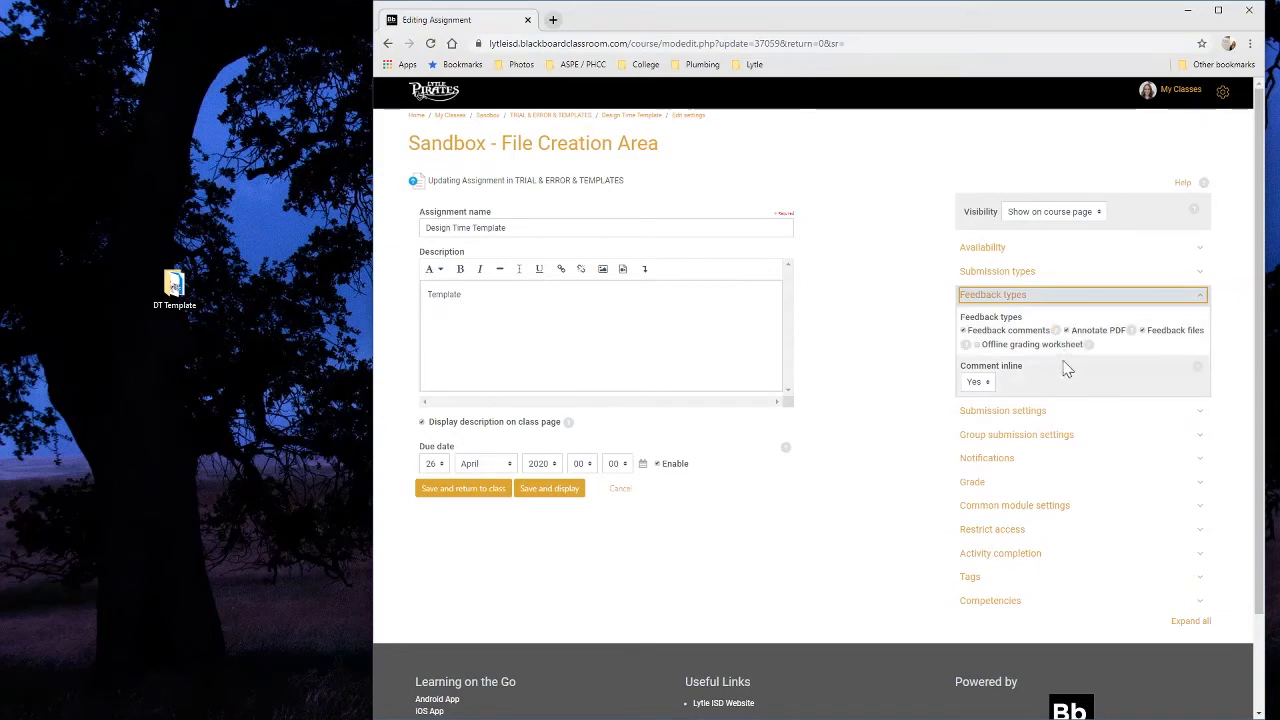
left_click(1024, 298)
left_click(1019, 322)
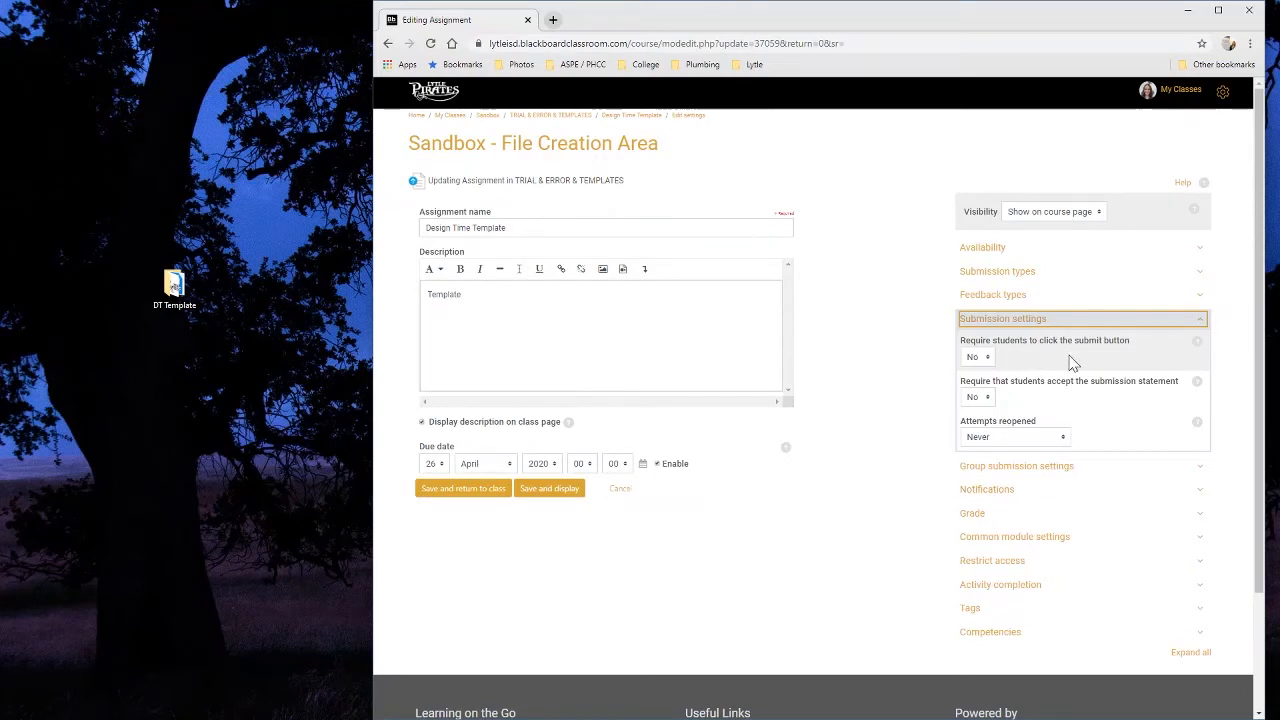
left_click(1061, 441)
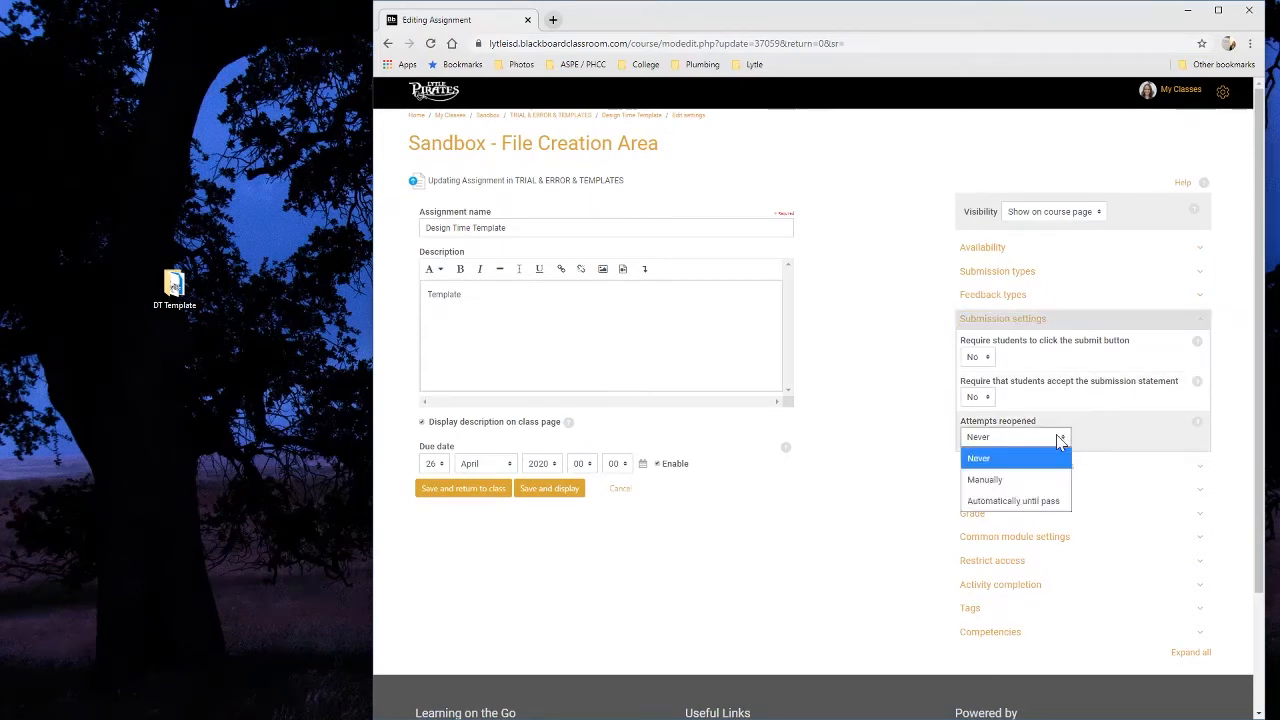
left_click(1050, 477)
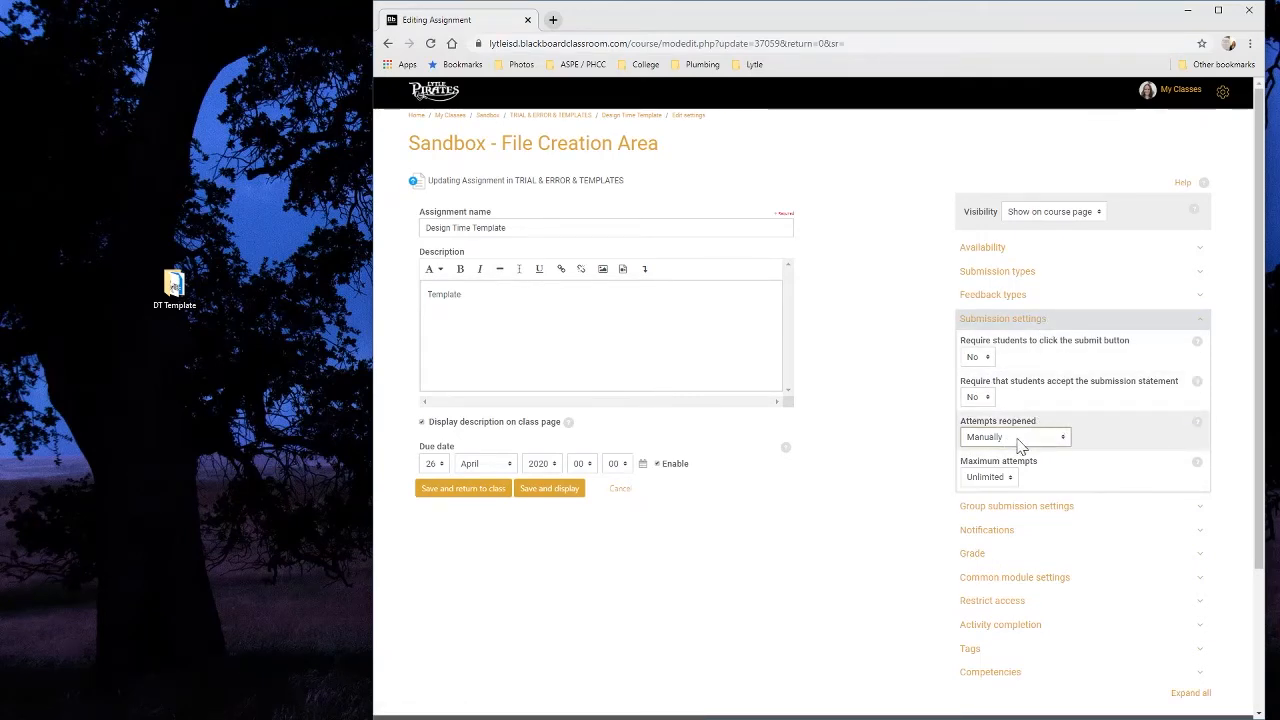
left_click(1014, 328)
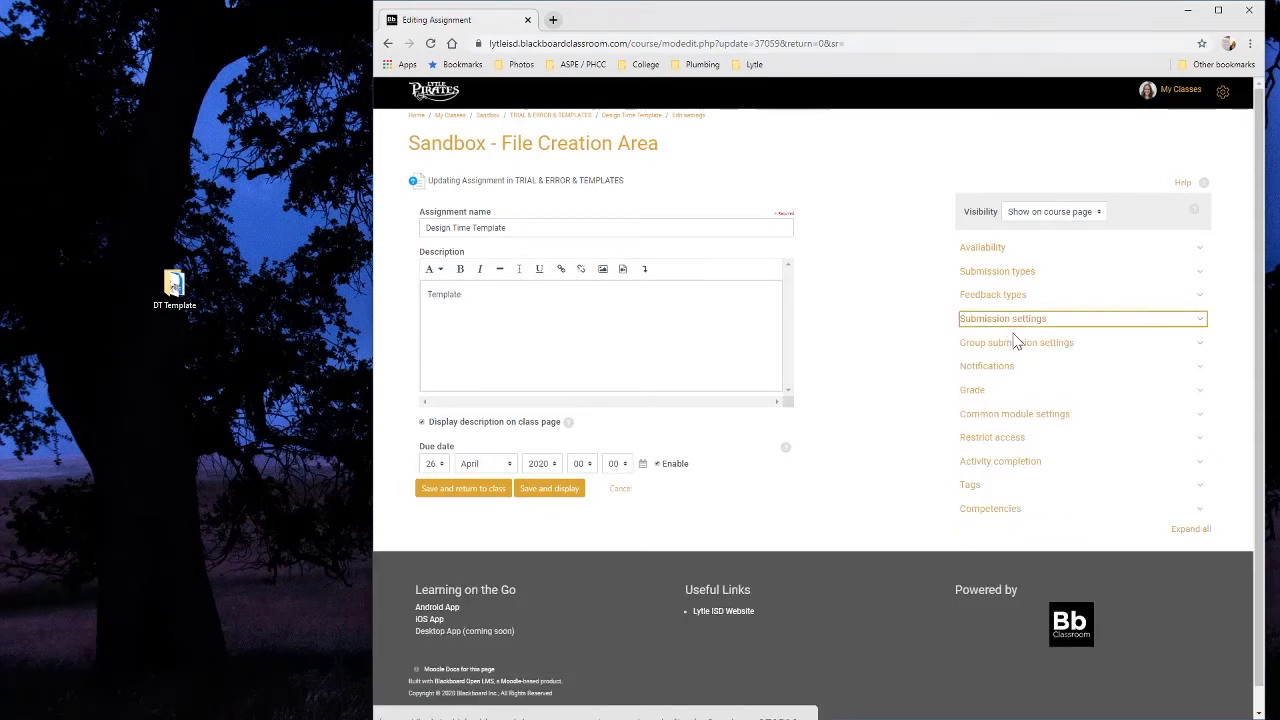
Check the group submission settings and set Notify graders about submissions to Yes
left_click(1012, 350)
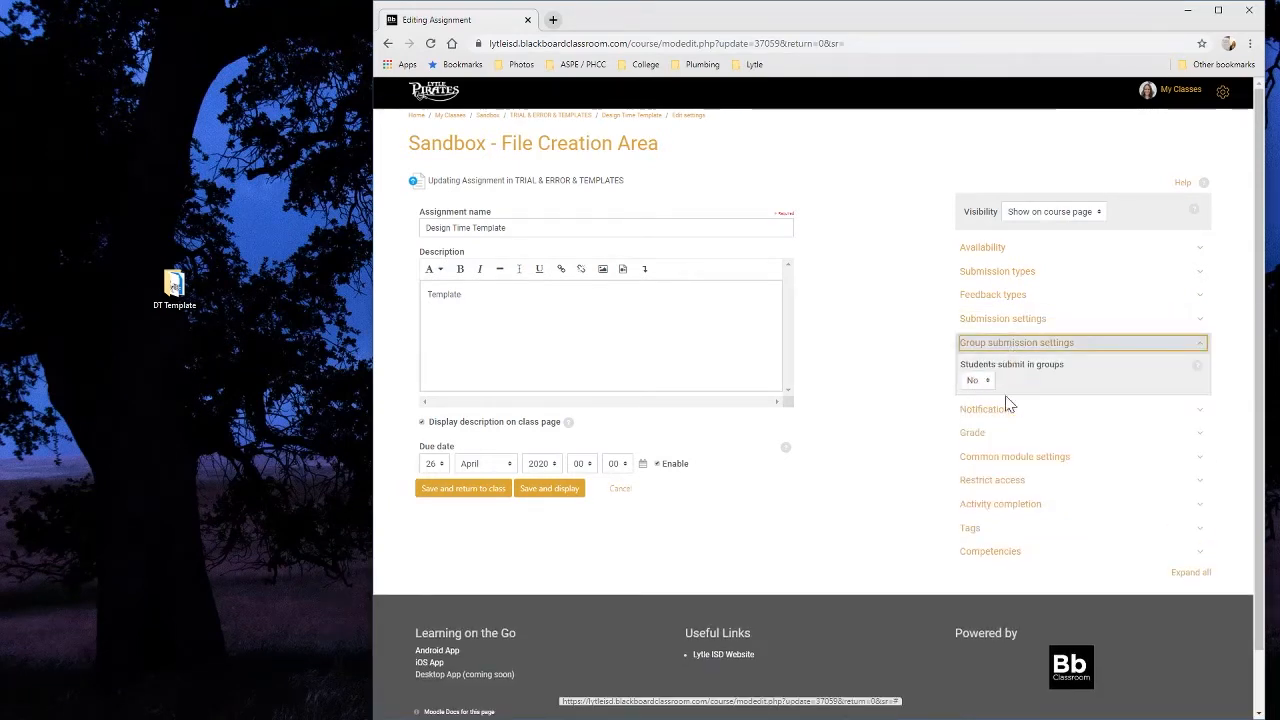
left_click(1066, 346)
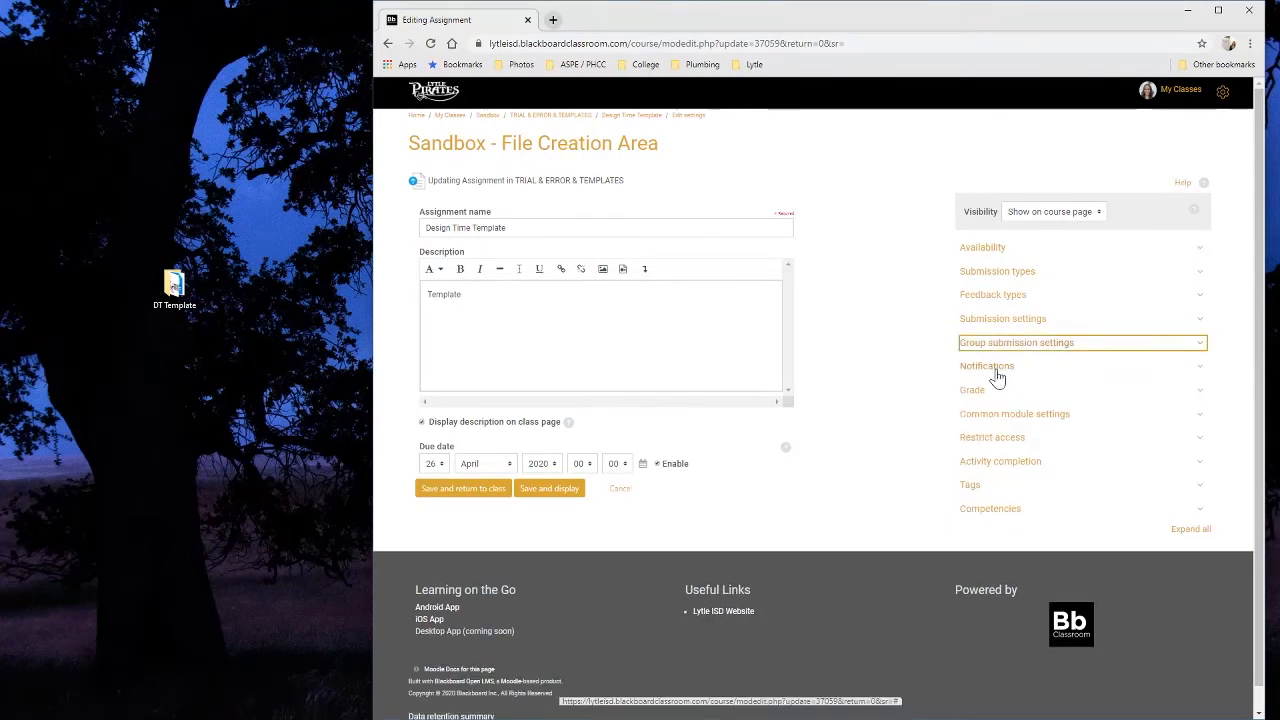
left_click(993, 368)
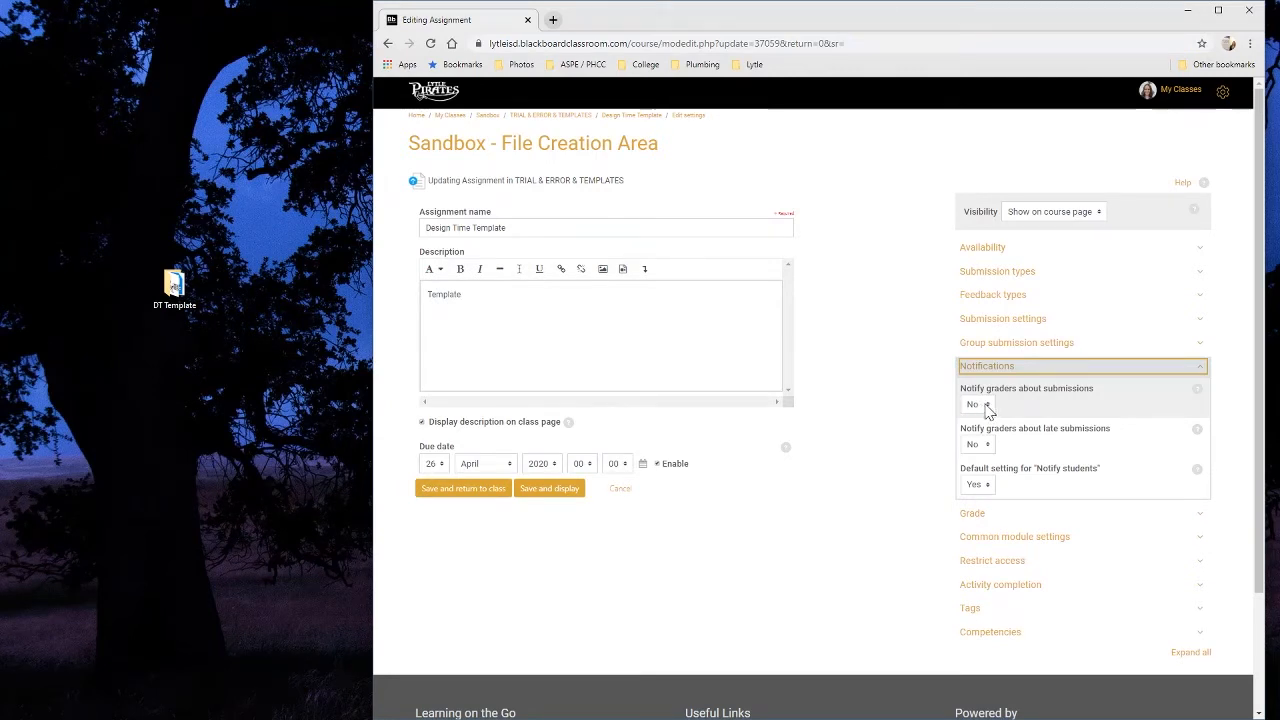
left_click(986, 405)
left_click(978, 430)
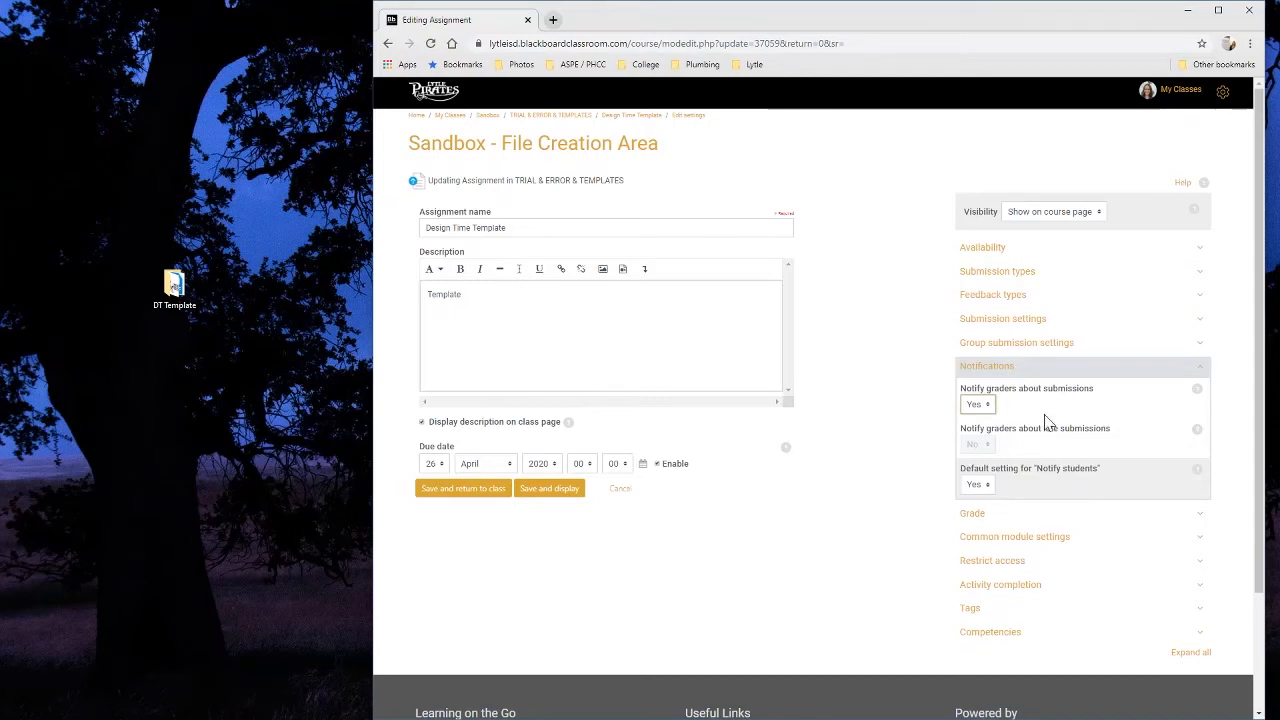
left_click(987, 370)
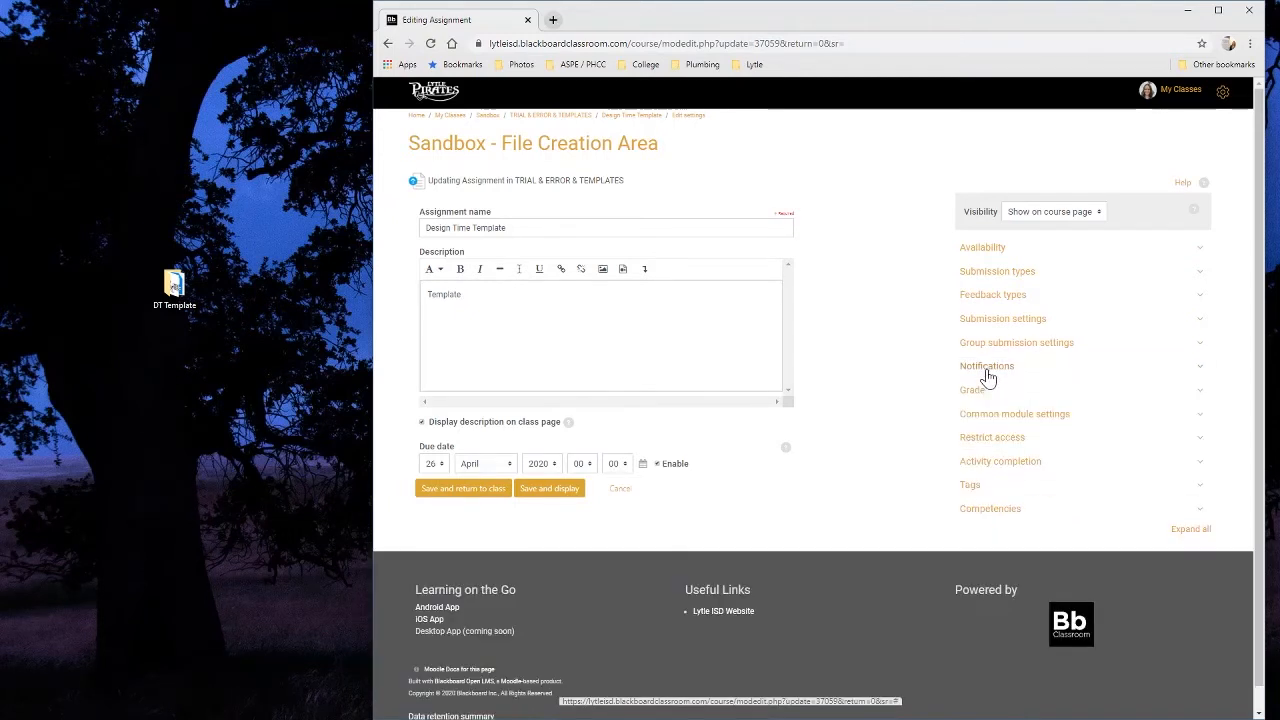
Set the assignment's grade category to Lessons and its grade to pass to 70.00
left_click(975, 393)
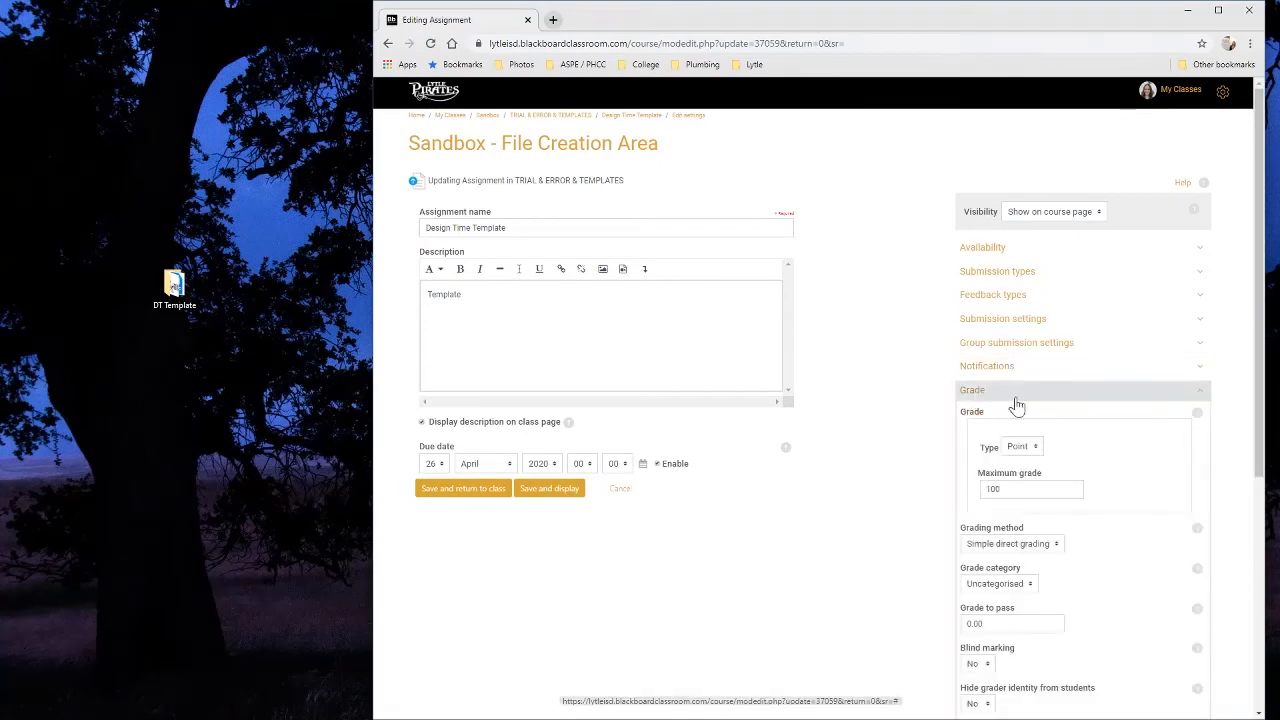
scroll(1016, 404, "down", 1)
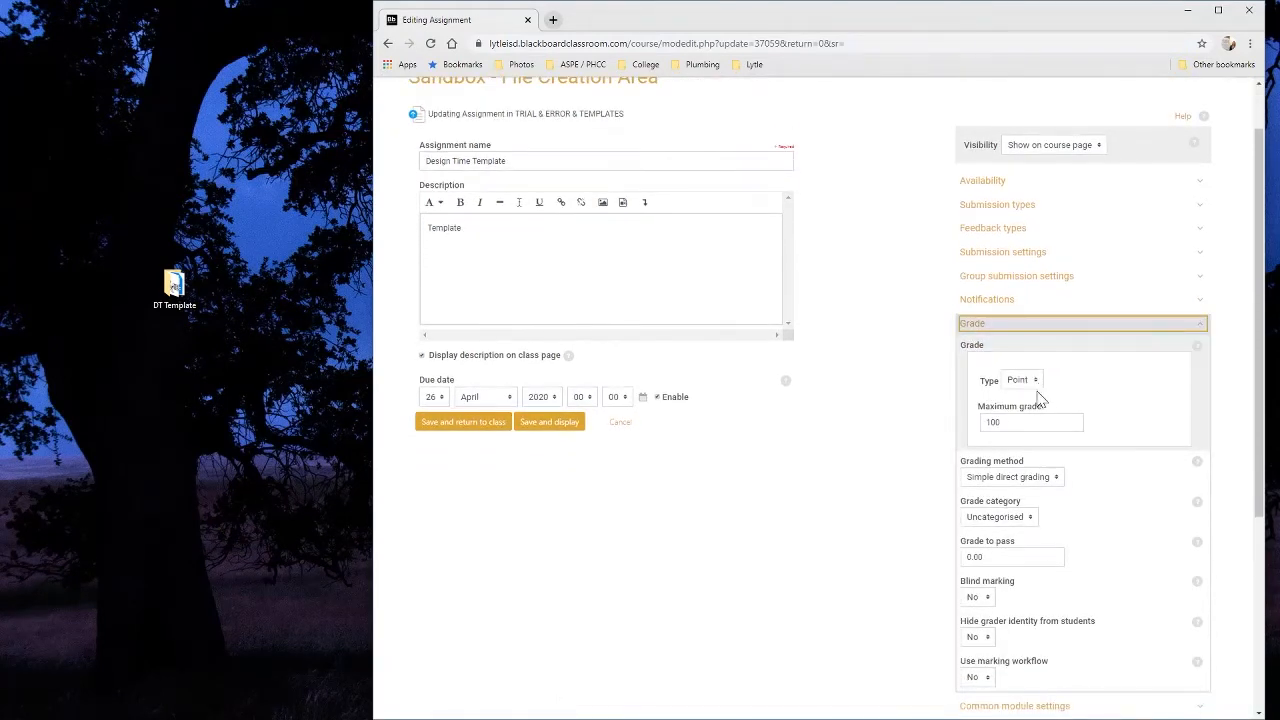
scroll(1043, 417, "down", 1)
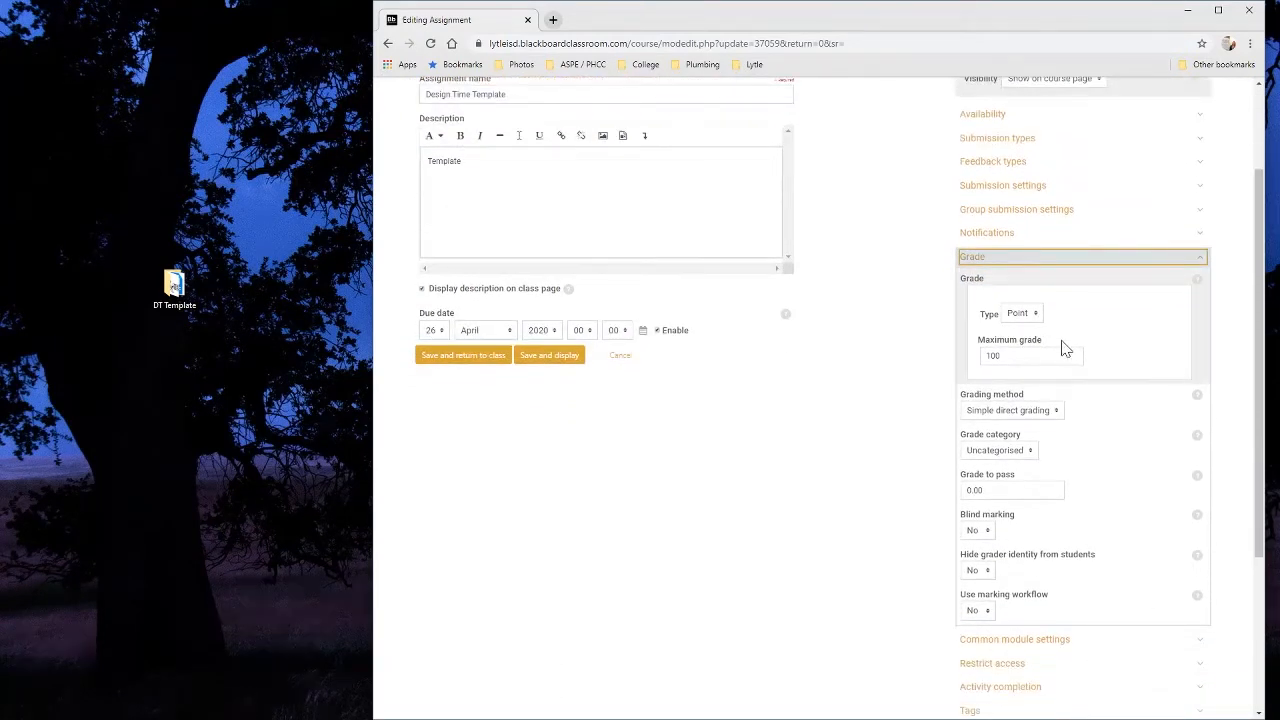
left_click(1021, 460)
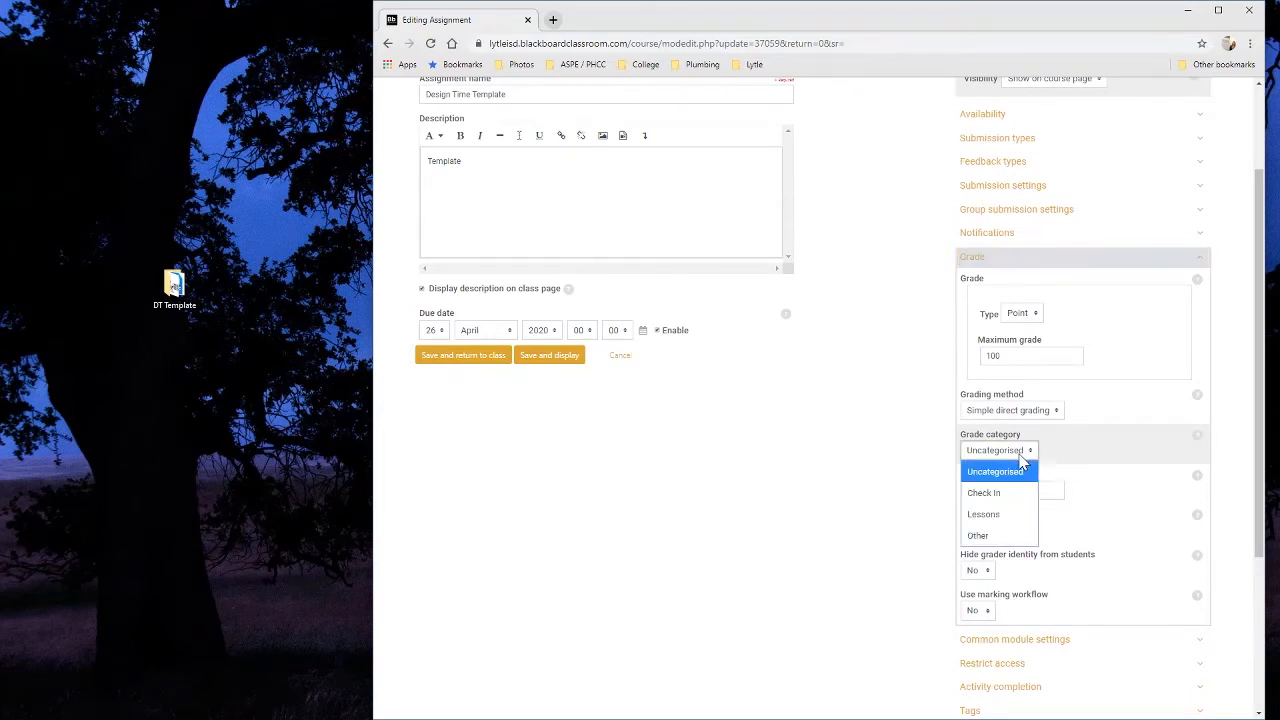
left_click(1000, 516)
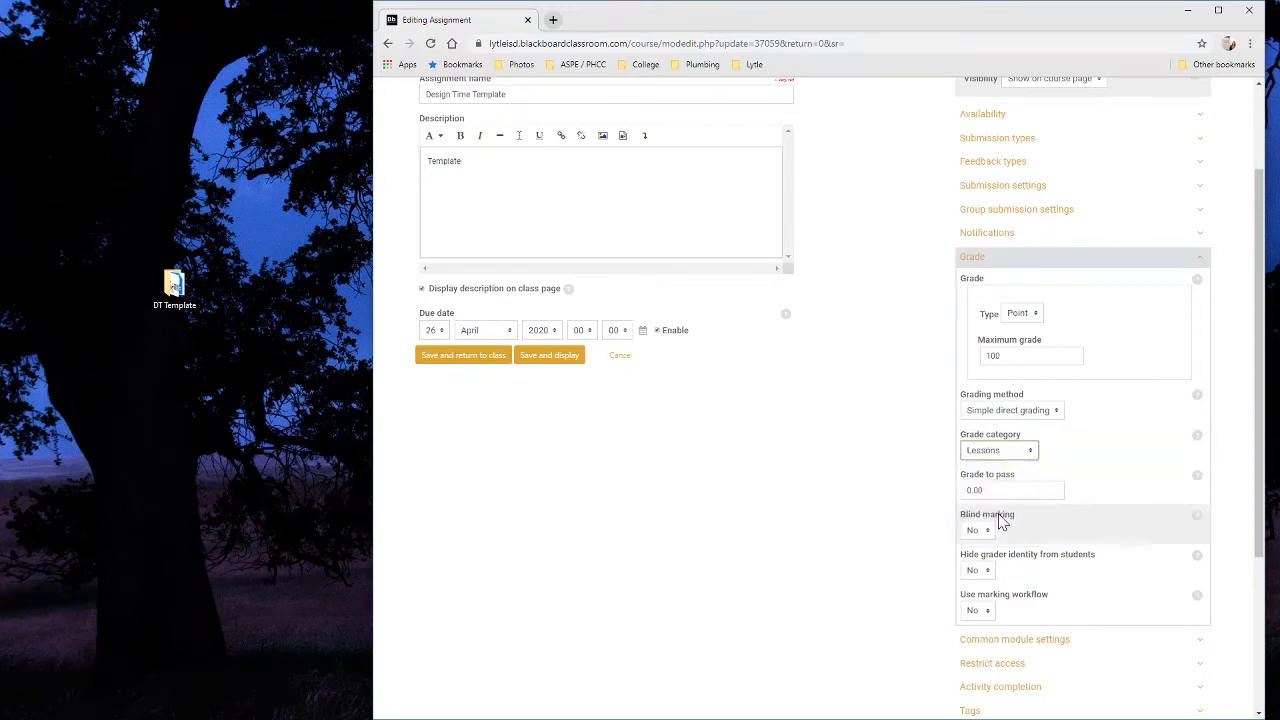
left_click(967, 490)
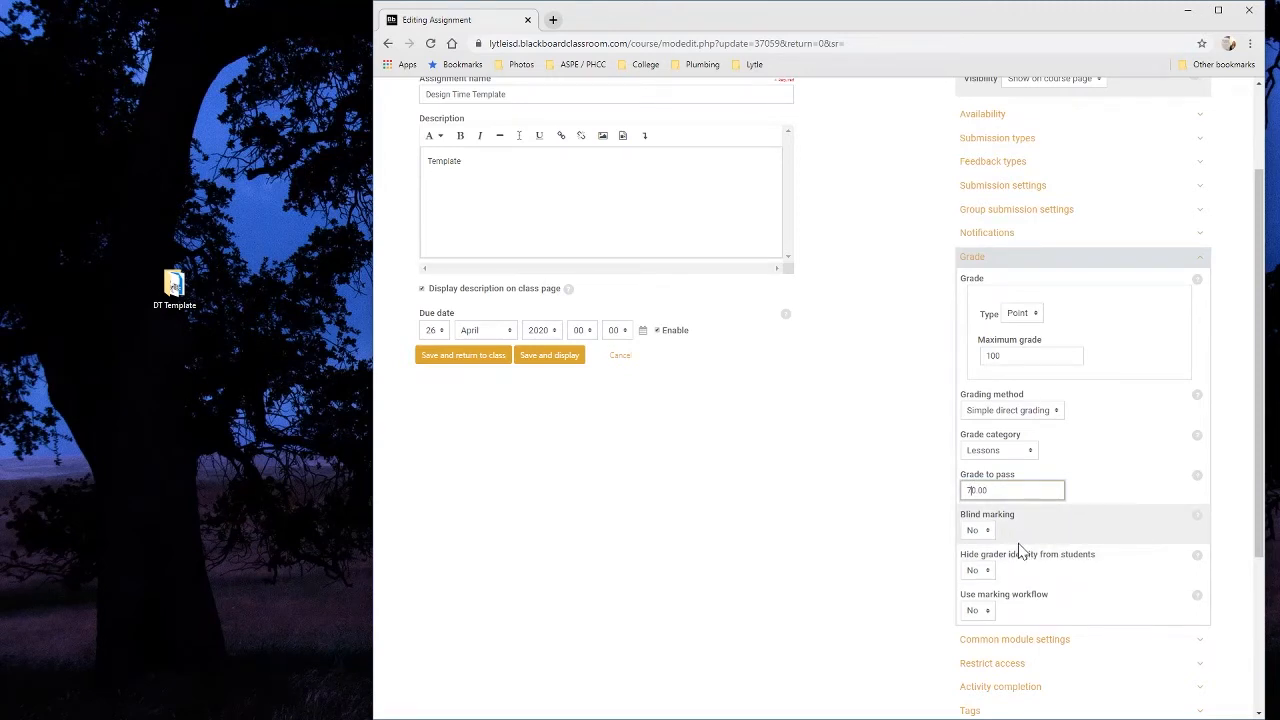
scroll(1026, 562, "down", 1)
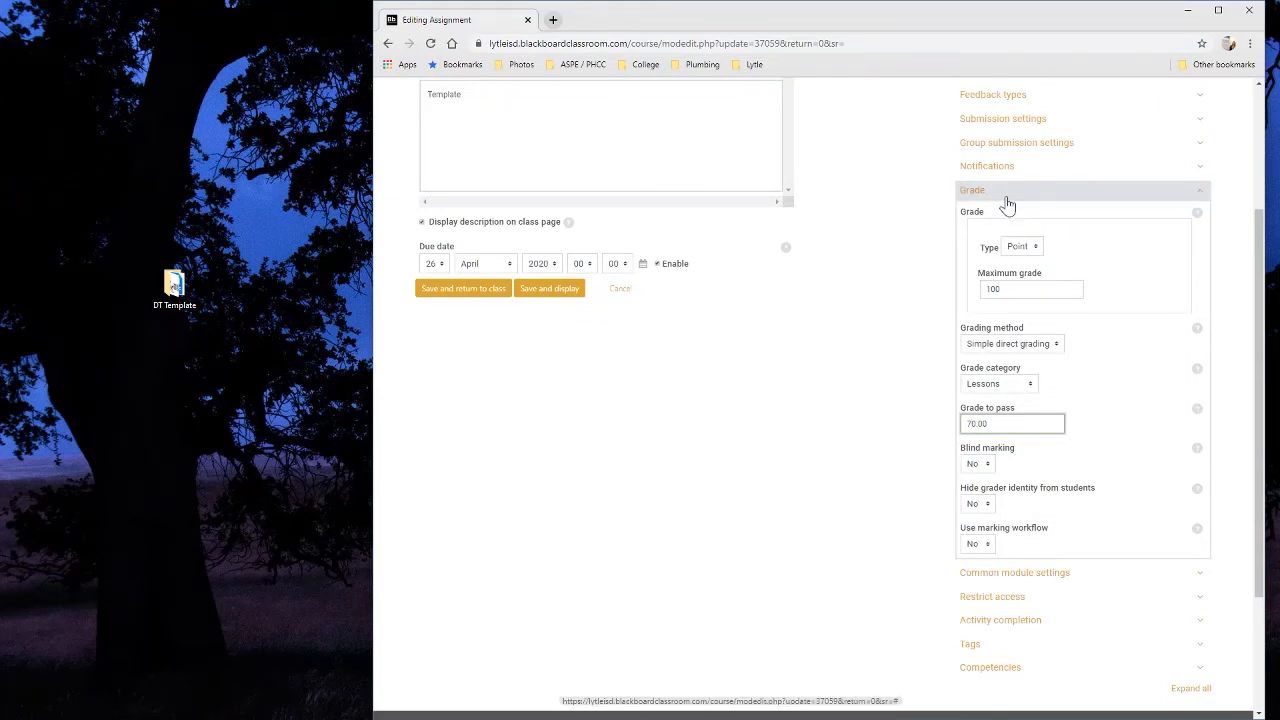
left_click(1030, 386)
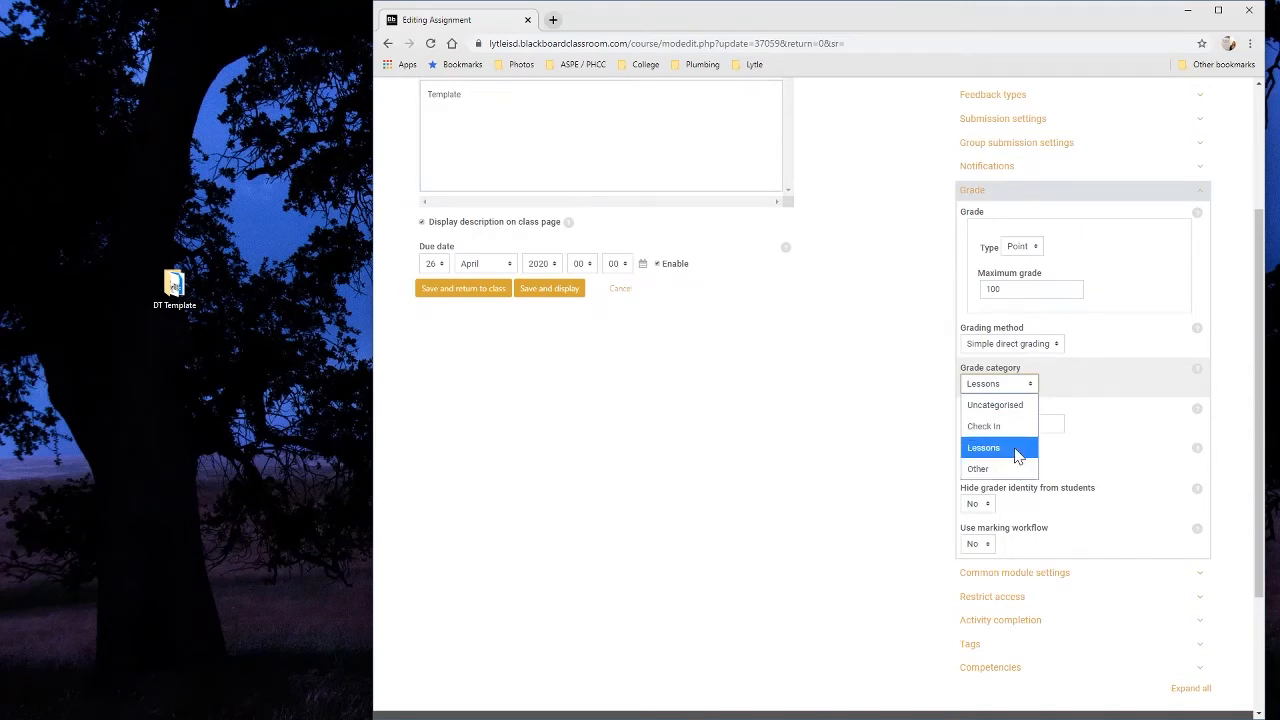
left_click(1010, 448)
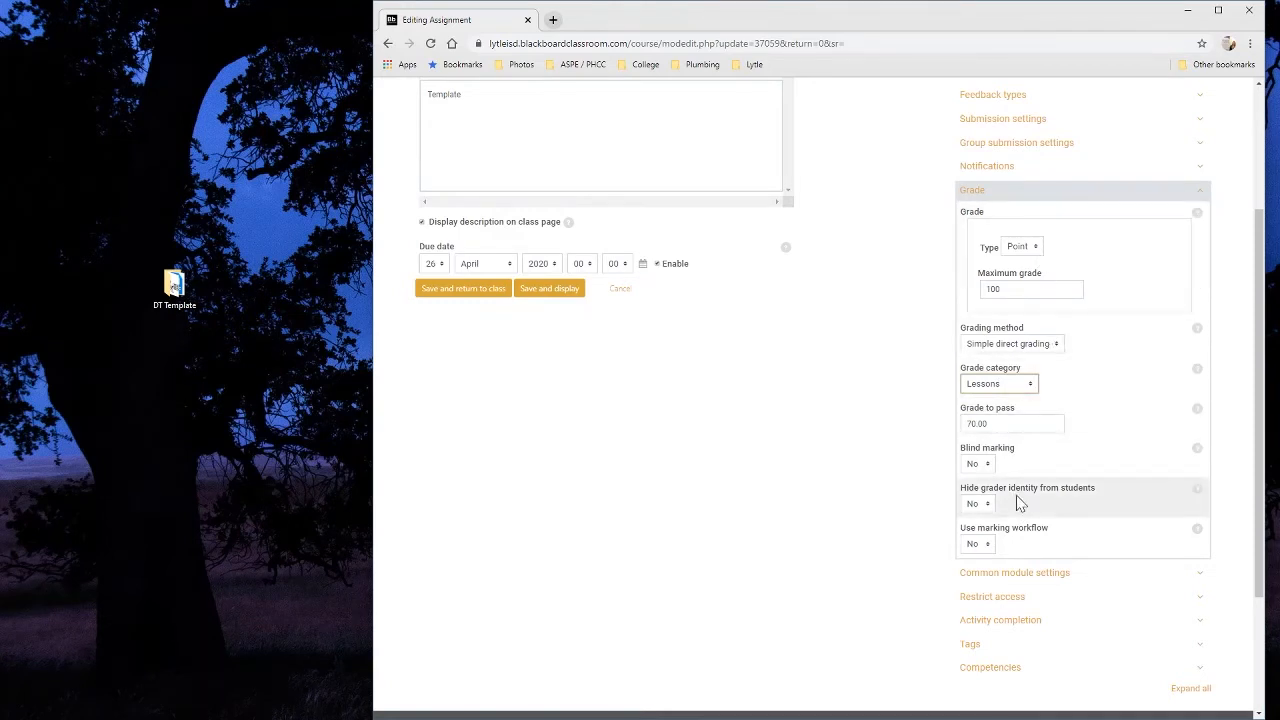
left_click(997, 200)
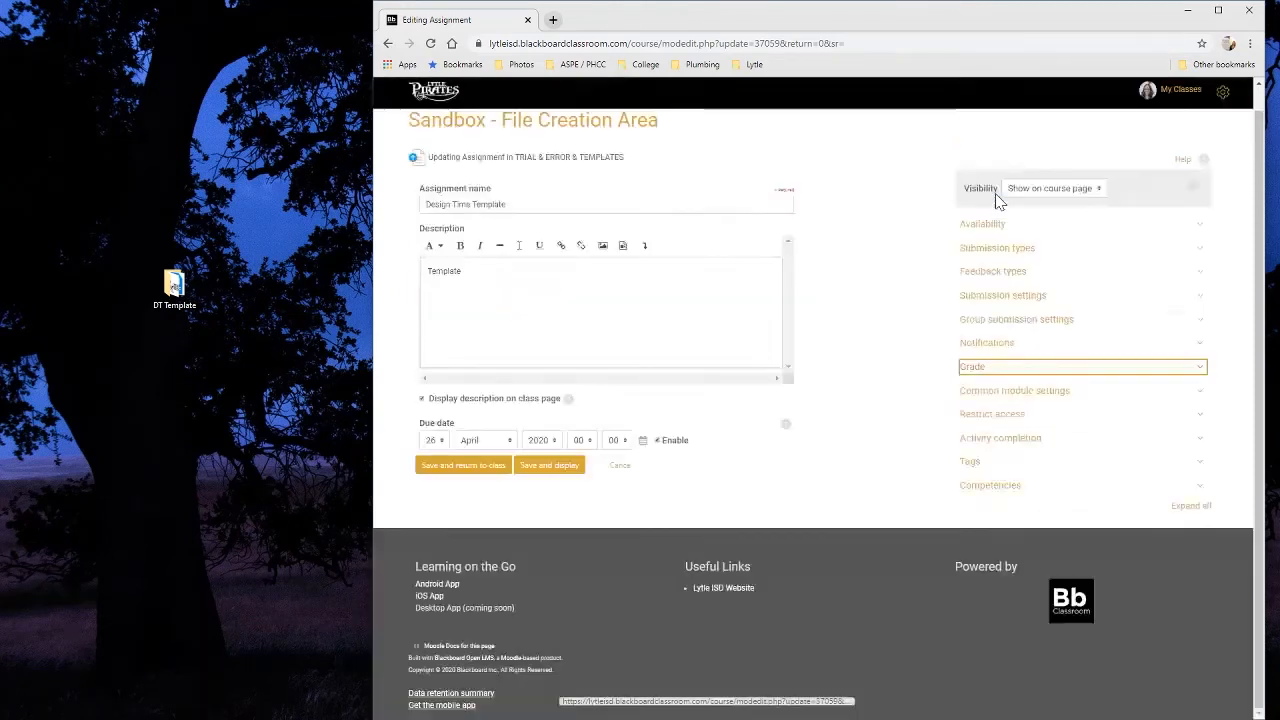
Add LHS Pirates 2.JPG from the desktop's DT Template folder to the additional files in the common module settings
left_click(1020, 391)
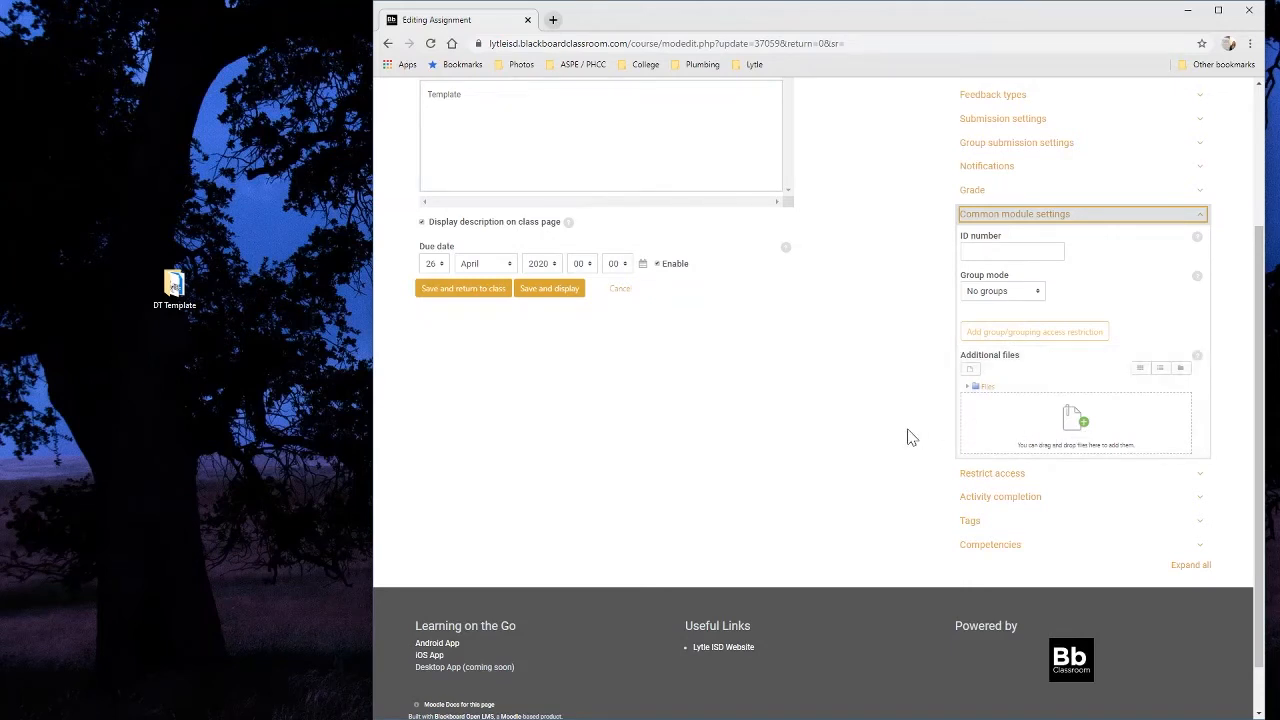
left_click(190, 299)
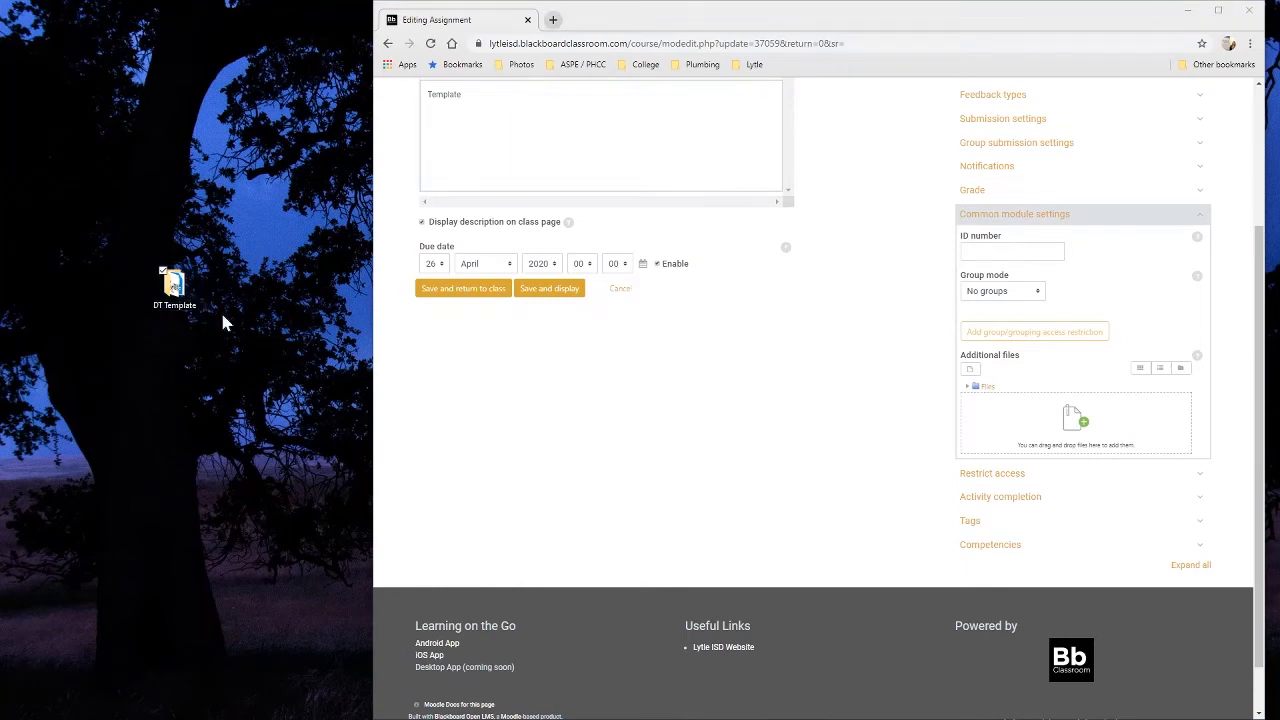
key("Return")
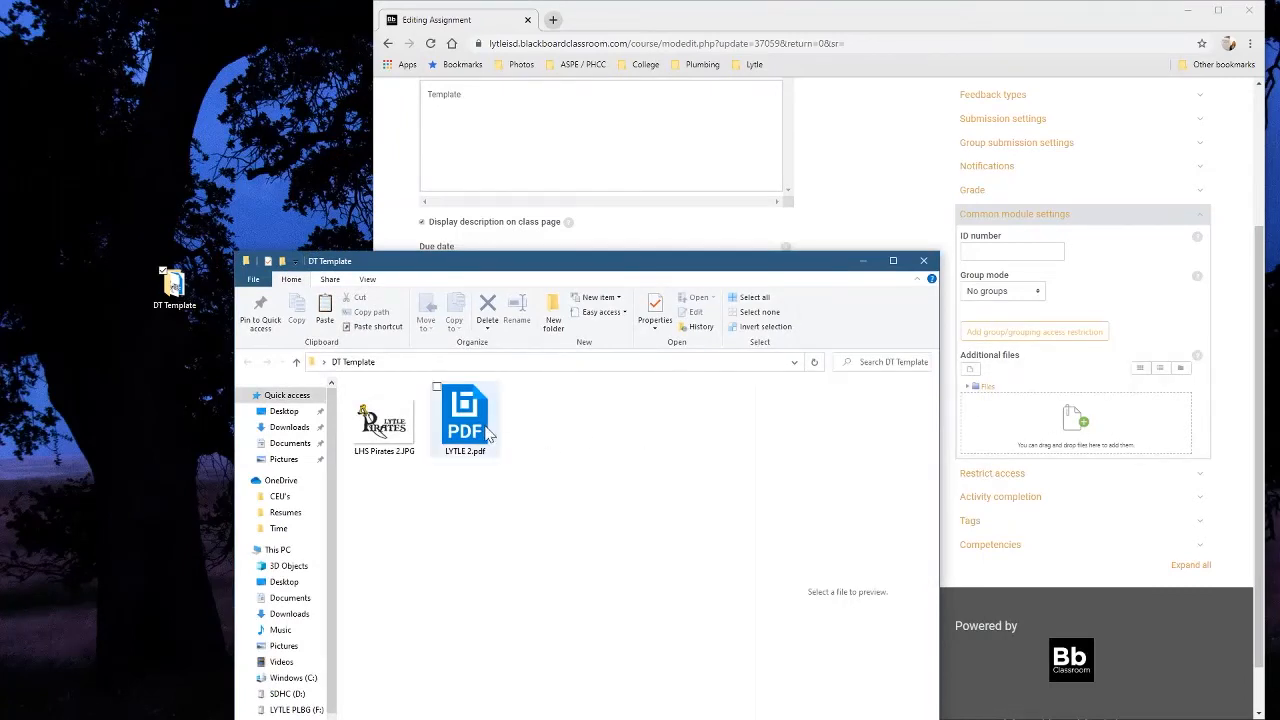
left_click(381, 447)
left_click_drag(381, 447, 1051, 446)
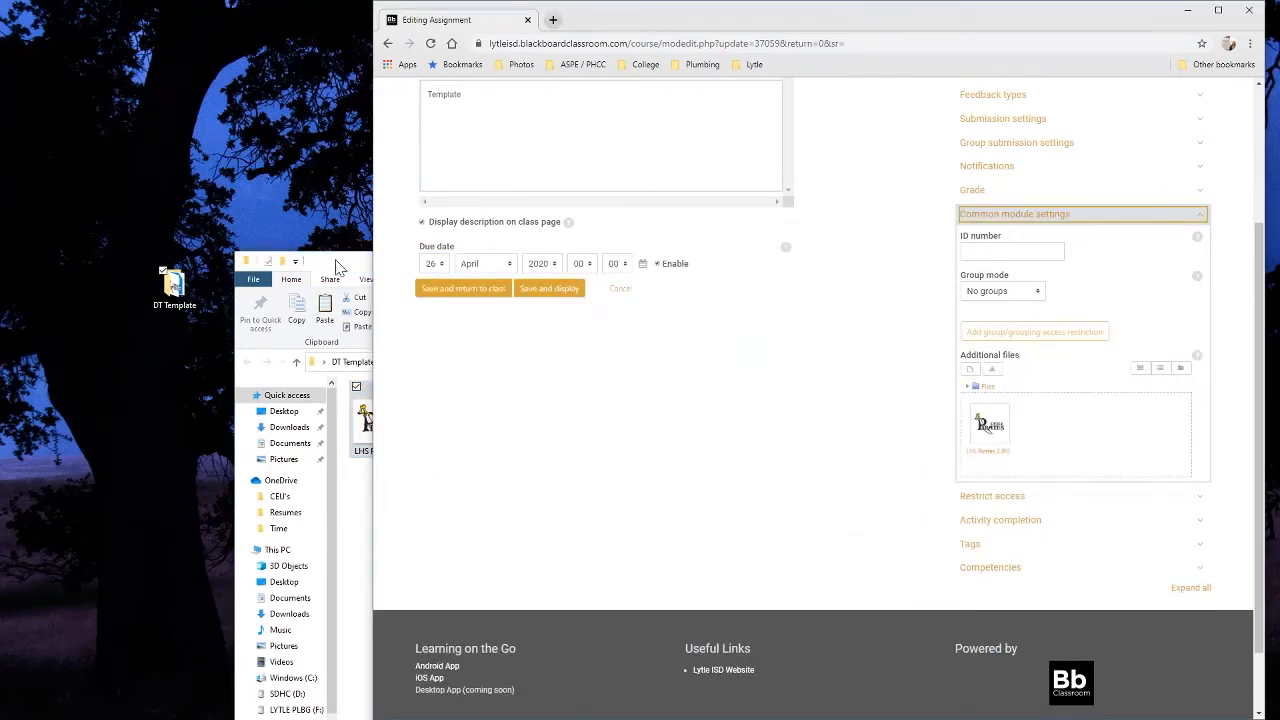
Add LYTLE 2.pdf from the DT Template folder to the assignment's additional files and close the folder window
left_click_drag(338, 264, 167, 252)
left_click_drag(294, 405, 1064, 444)
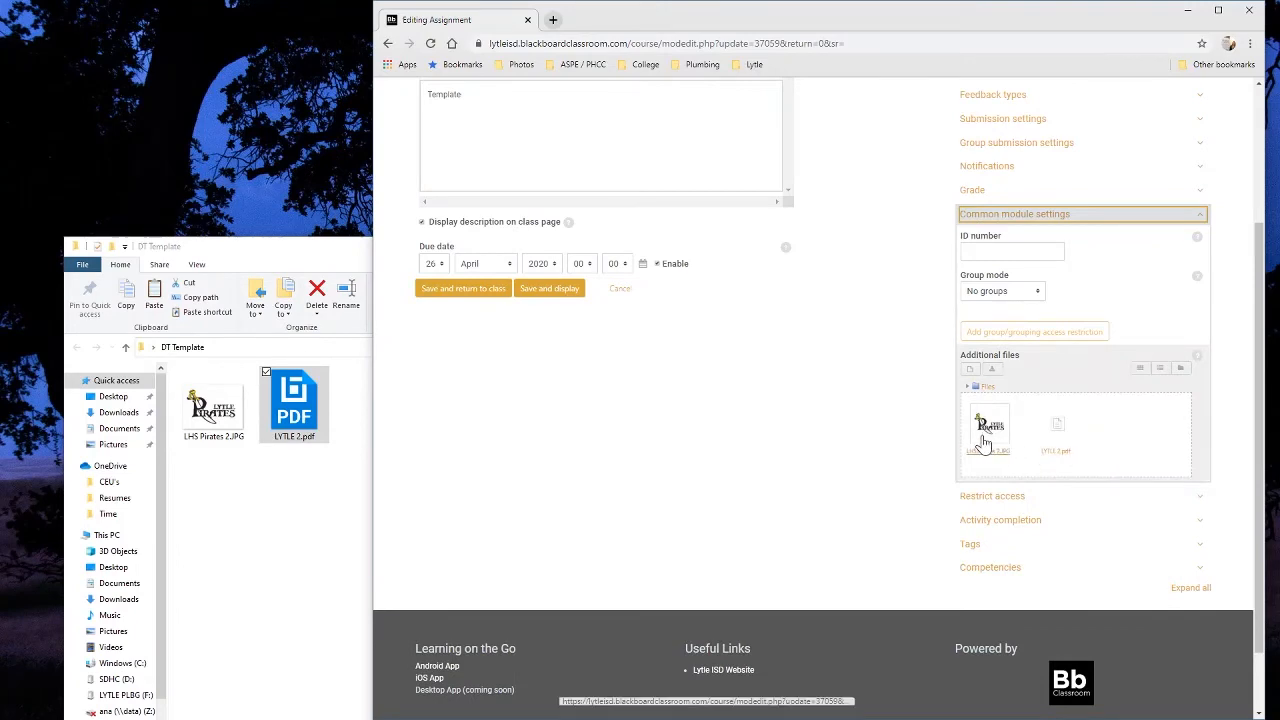
key("alt+Tab")
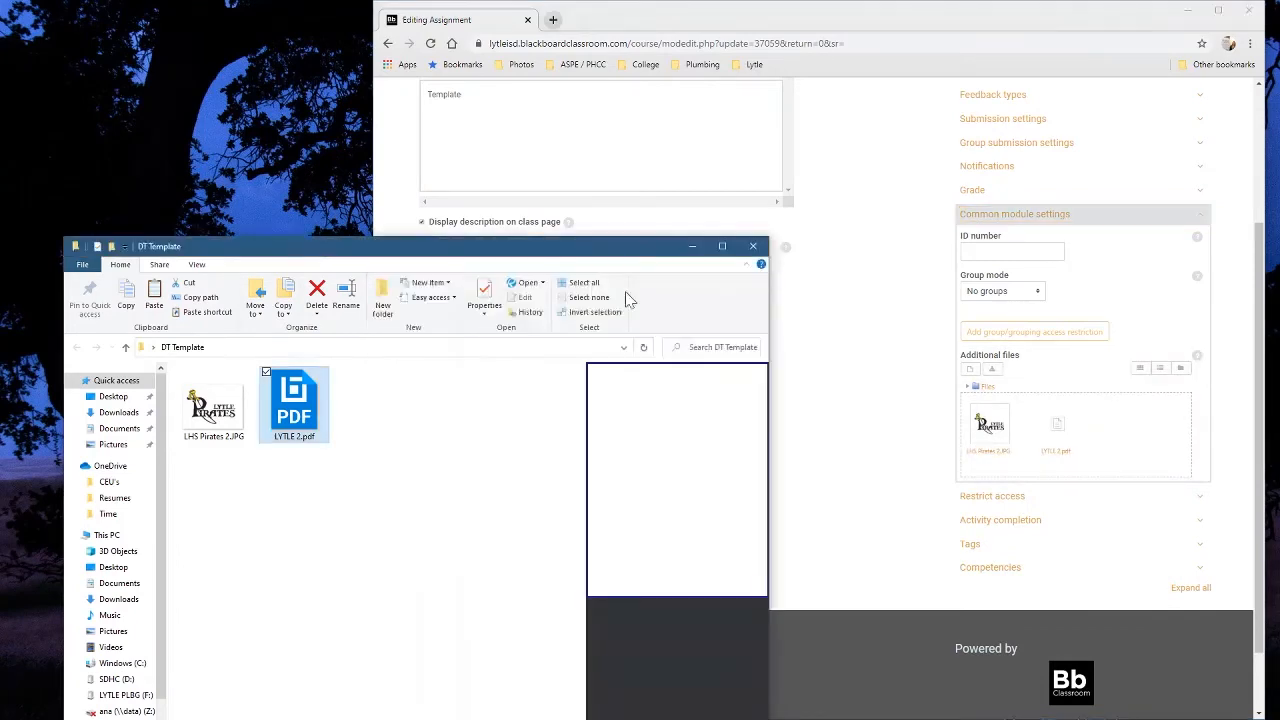
left_click(753, 247)
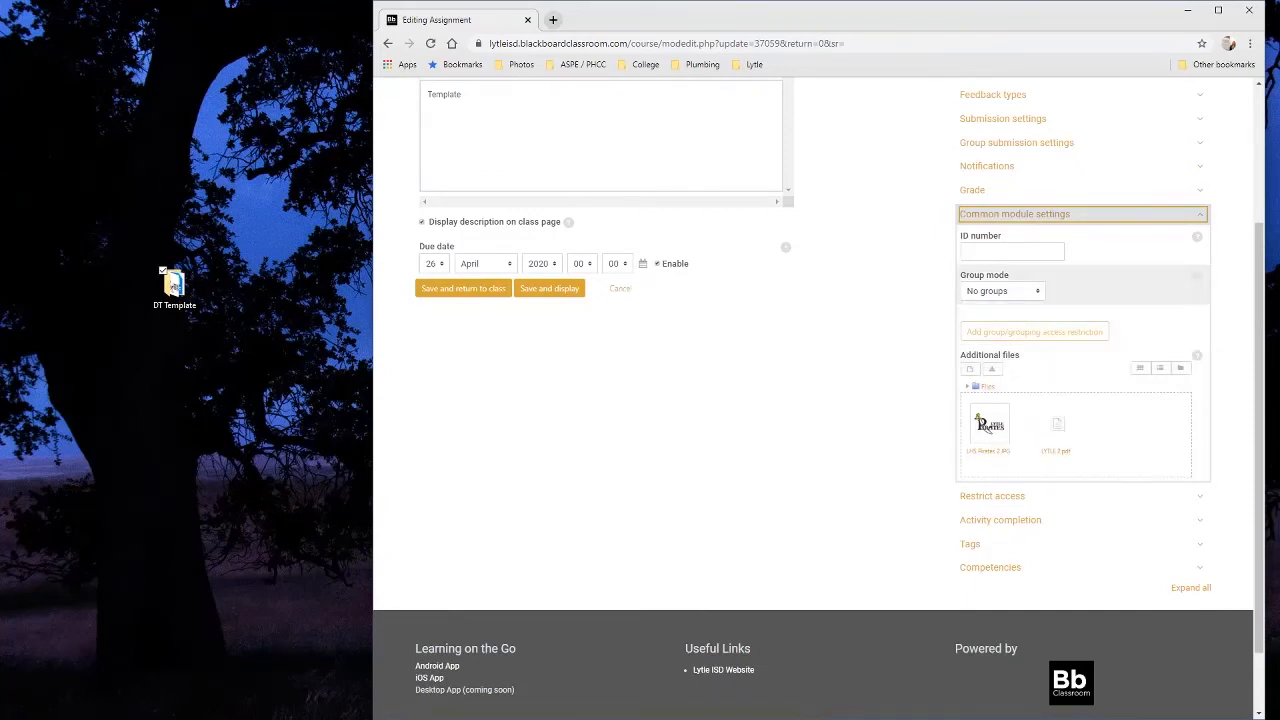
left_click(1038, 216)
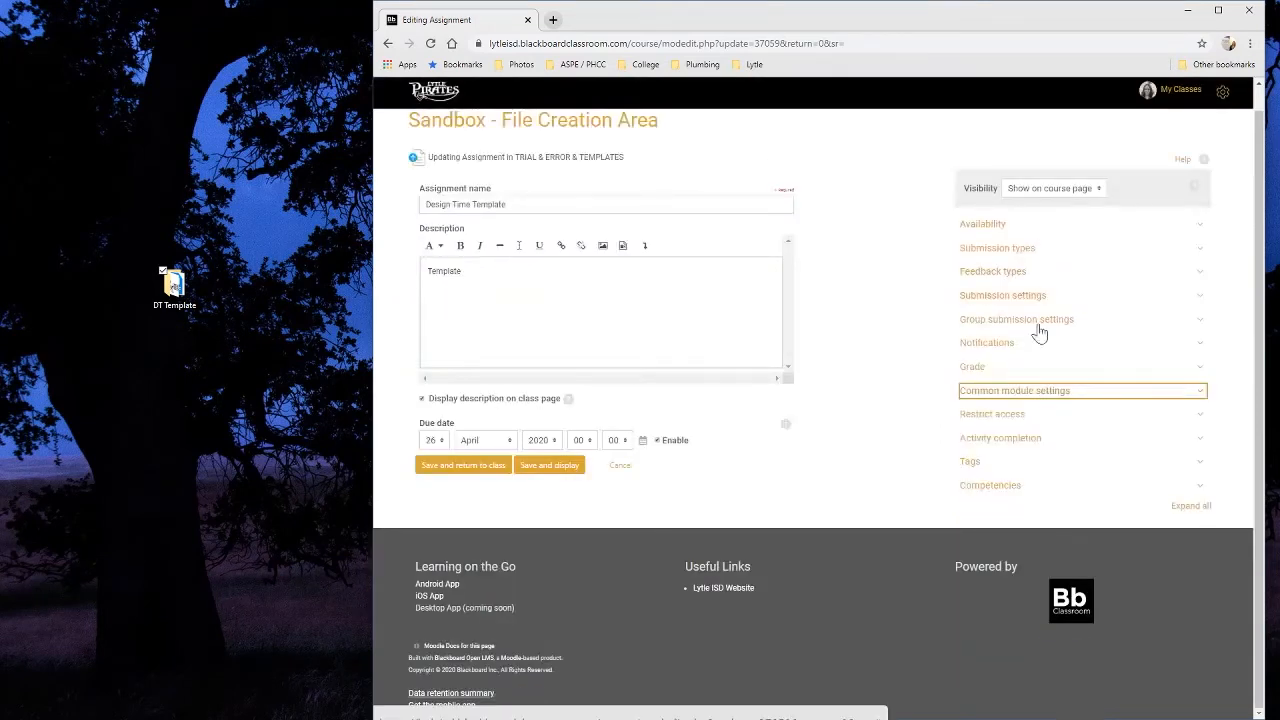
Check the access restrictions and set completion tracking to Show activity as complete when conditions are met, with receiving a grade required
left_click(990, 415)
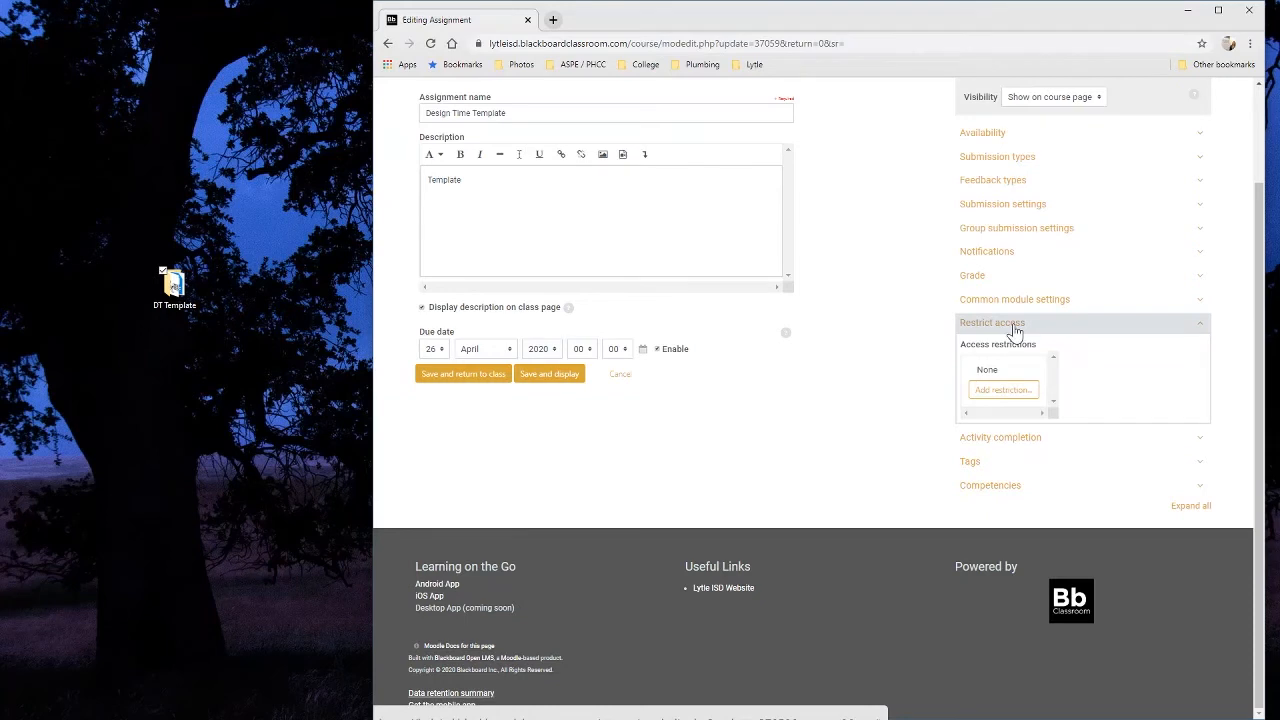
left_click(1014, 325)
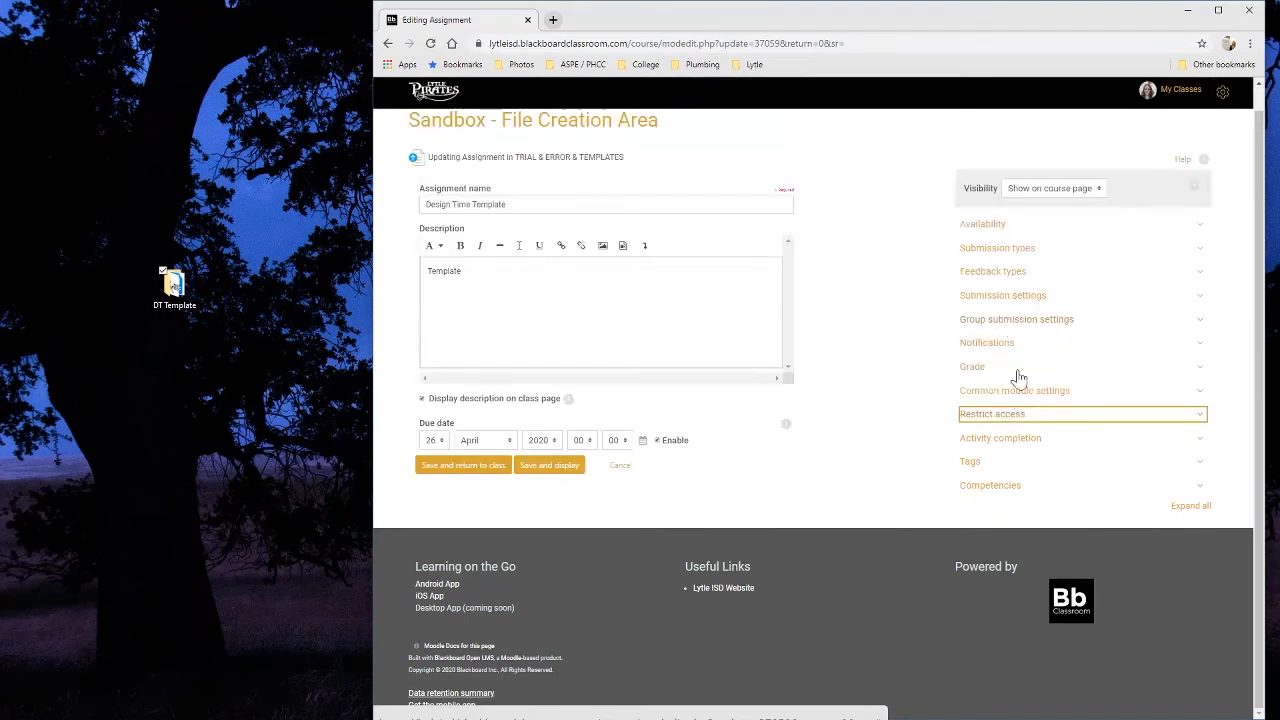
left_click(1006, 440)
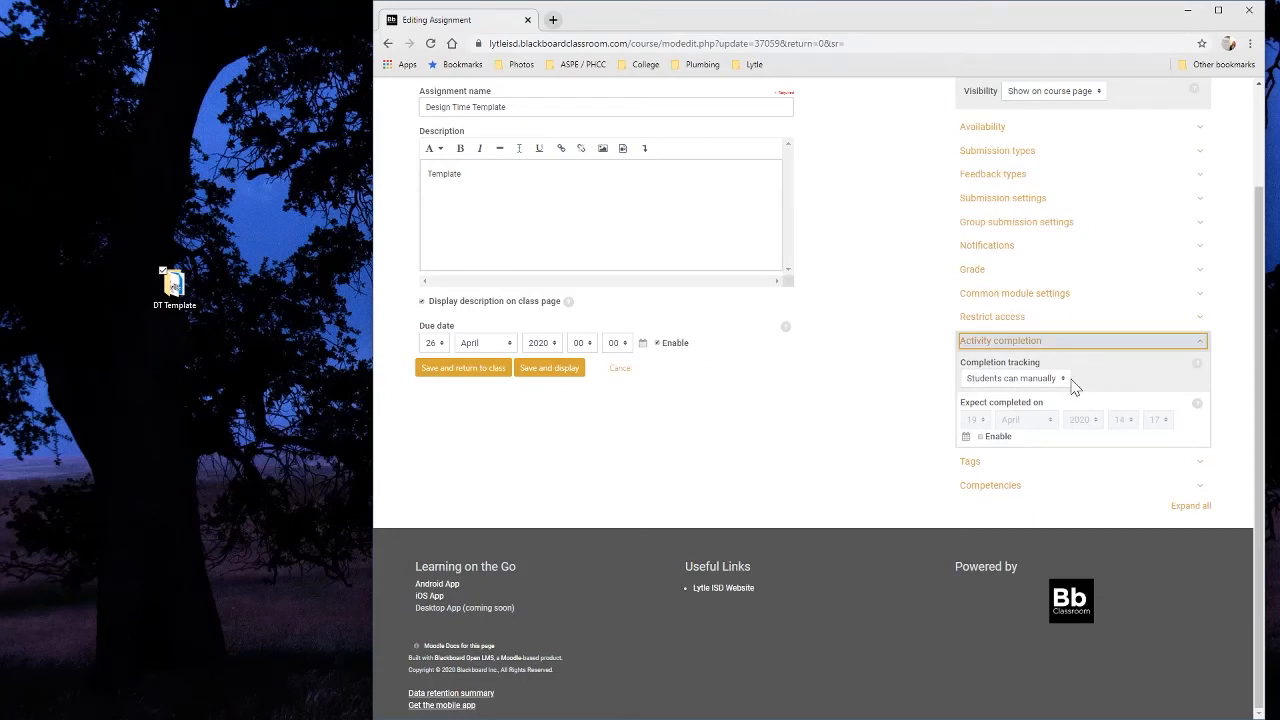
left_click(1062, 380)
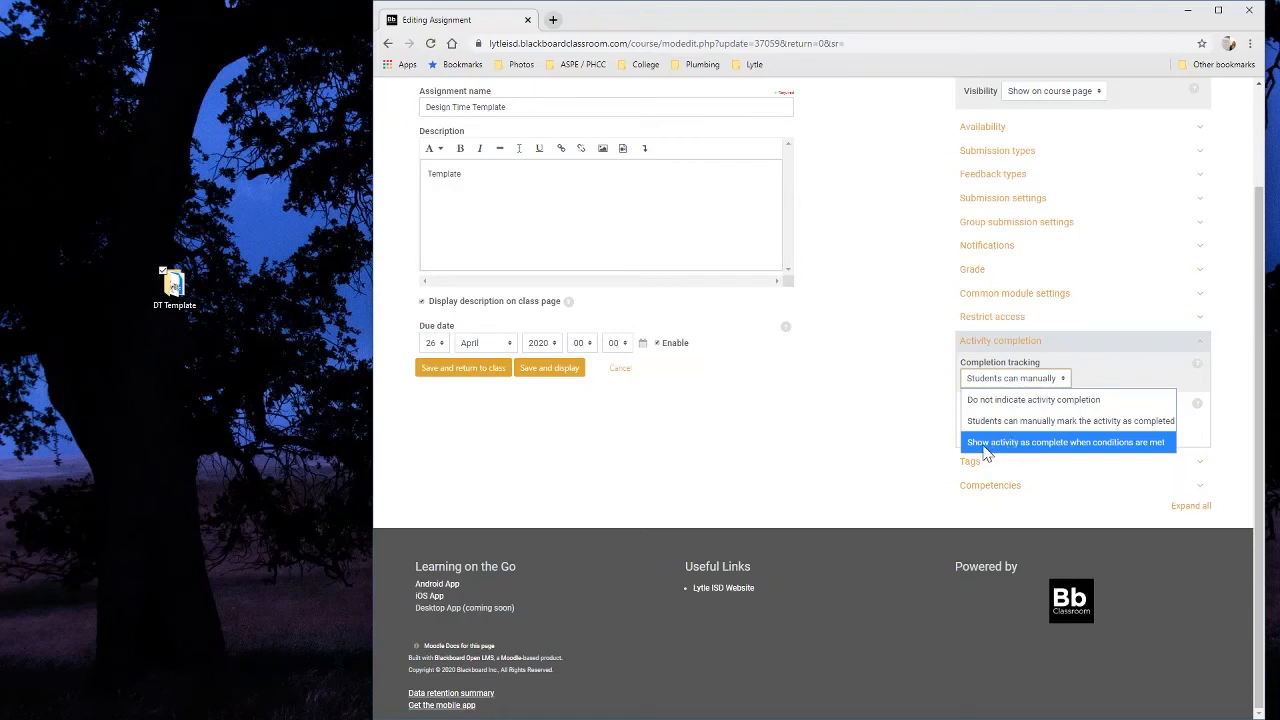
left_click(1081, 446)
scroll(1000, 420, "down", 1)
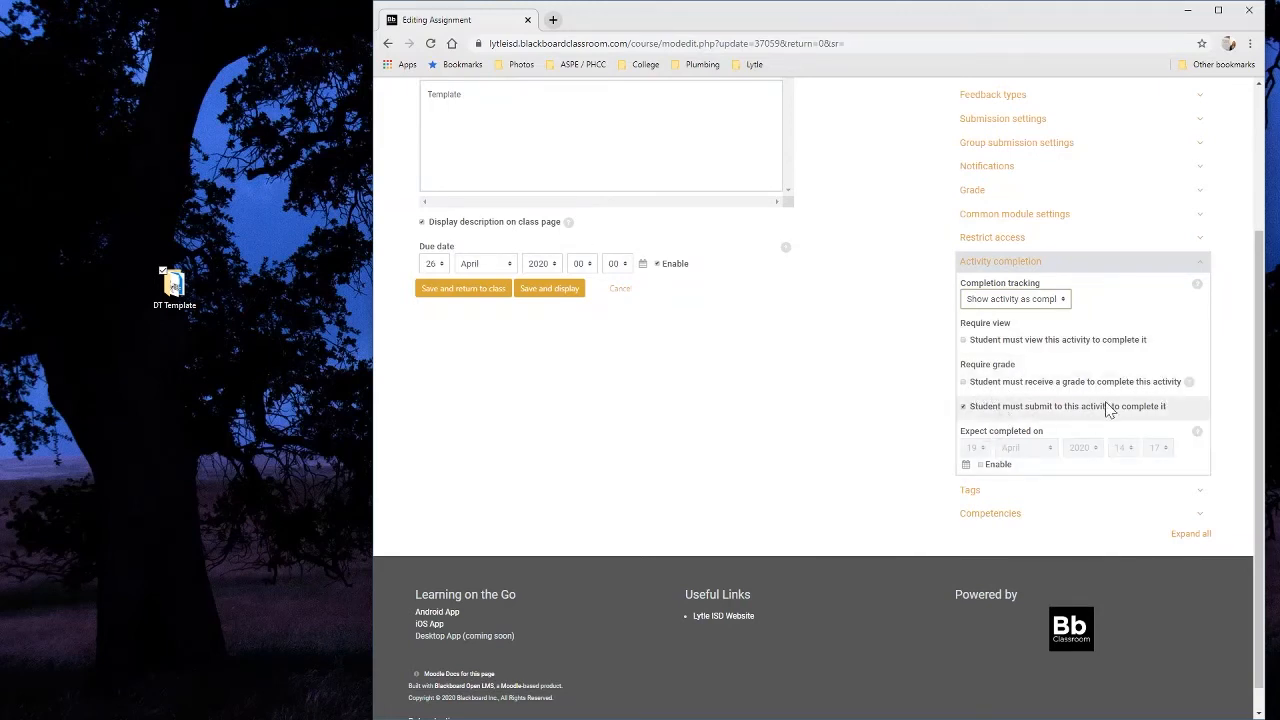
left_click(964, 384)
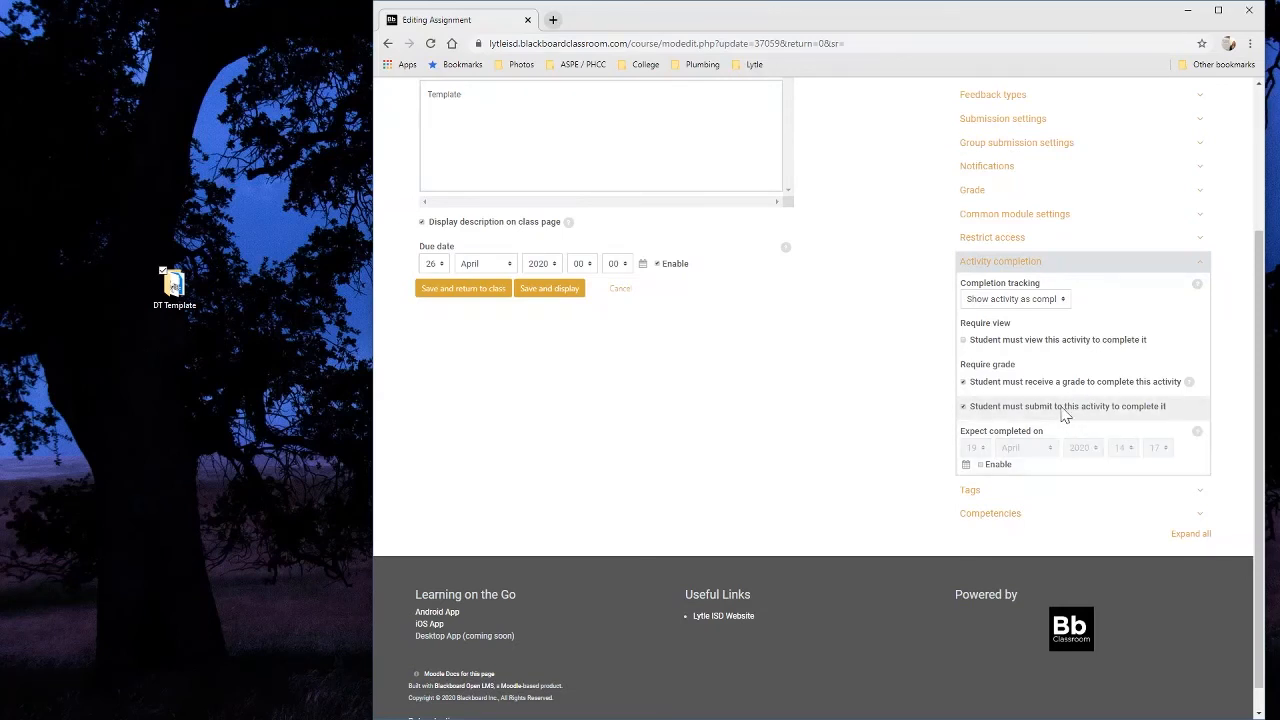
Enable the expected completion date and set its day to 26 and its time to 23:59
left_click(982, 464)
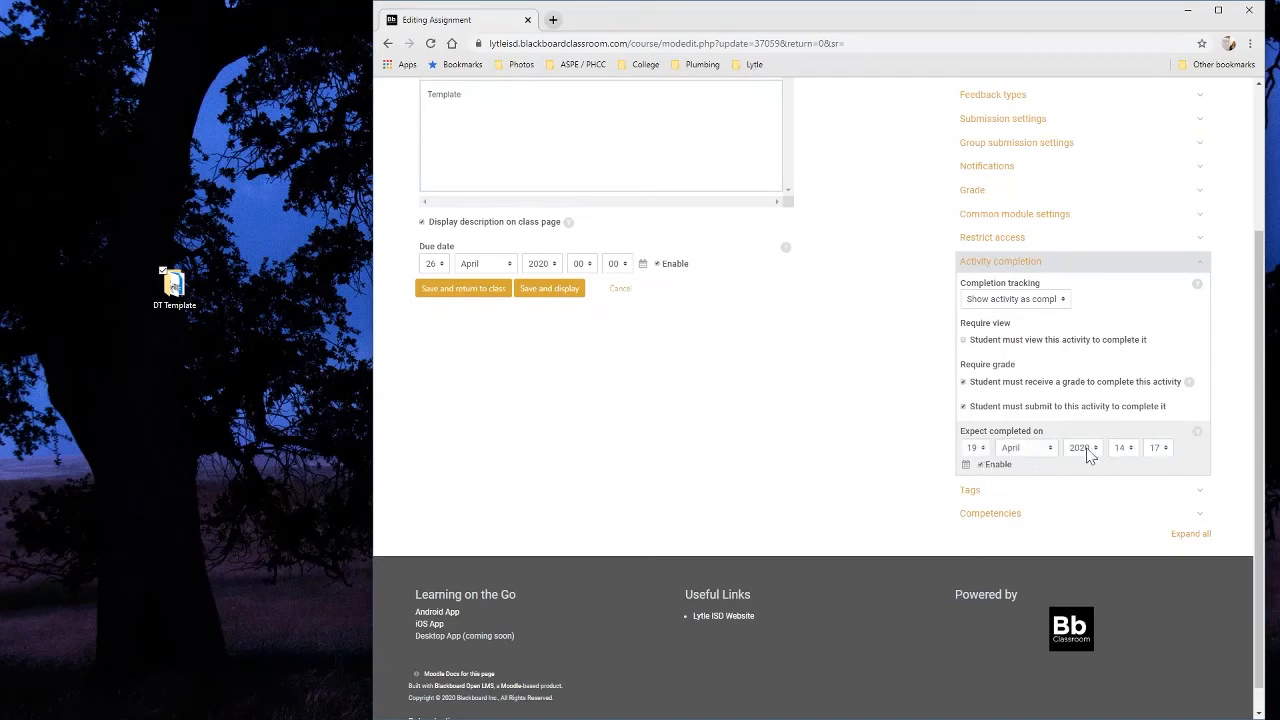
left_click(972, 448)
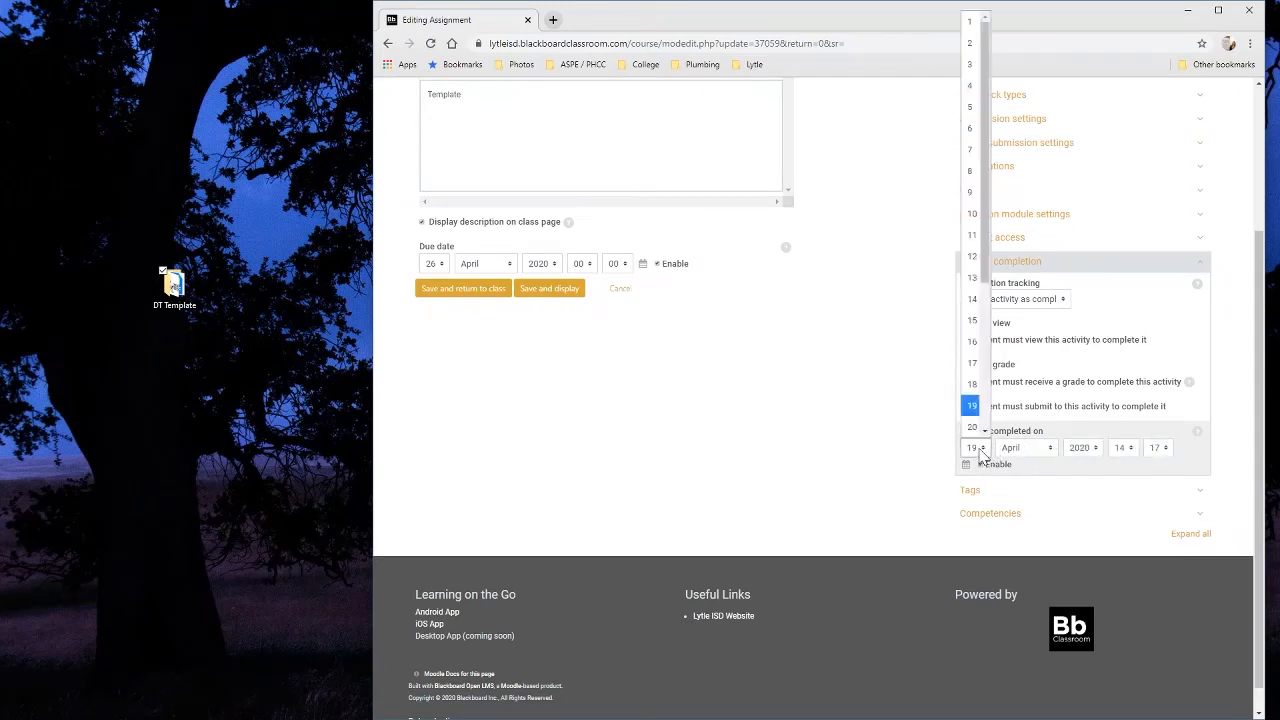
scroll(982, 283, "down", 2)
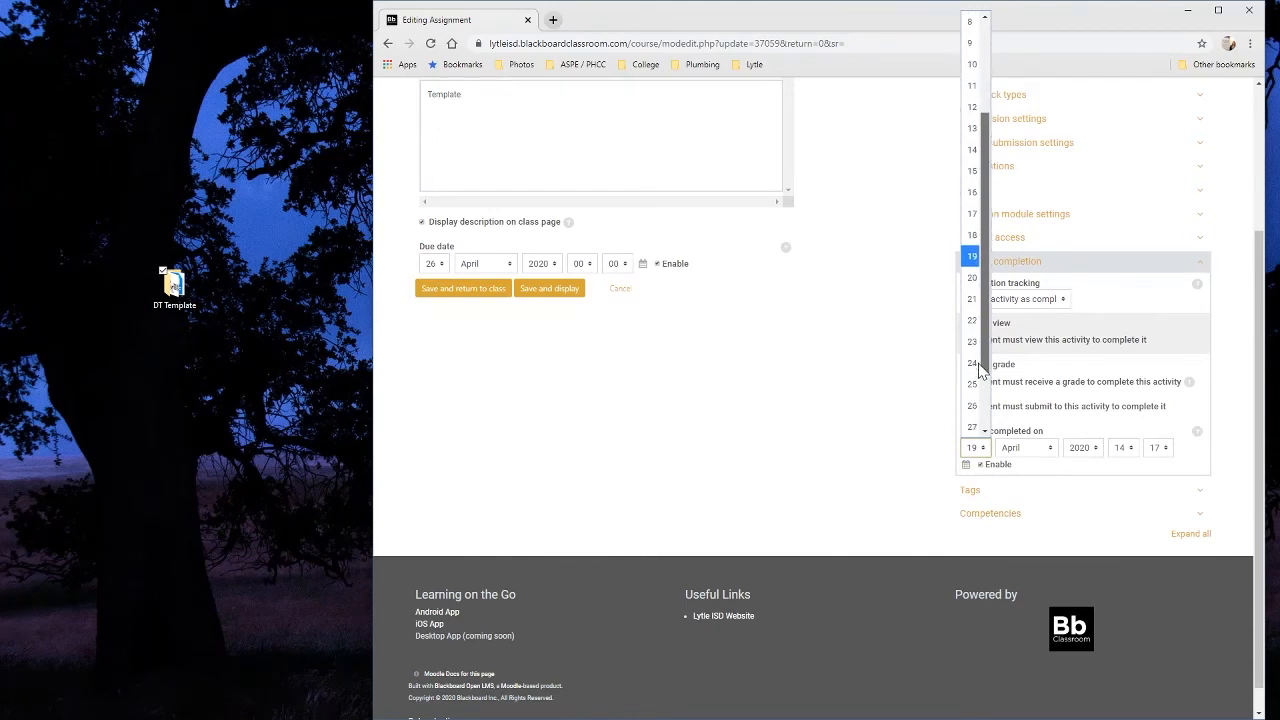
left_click(978, 385)
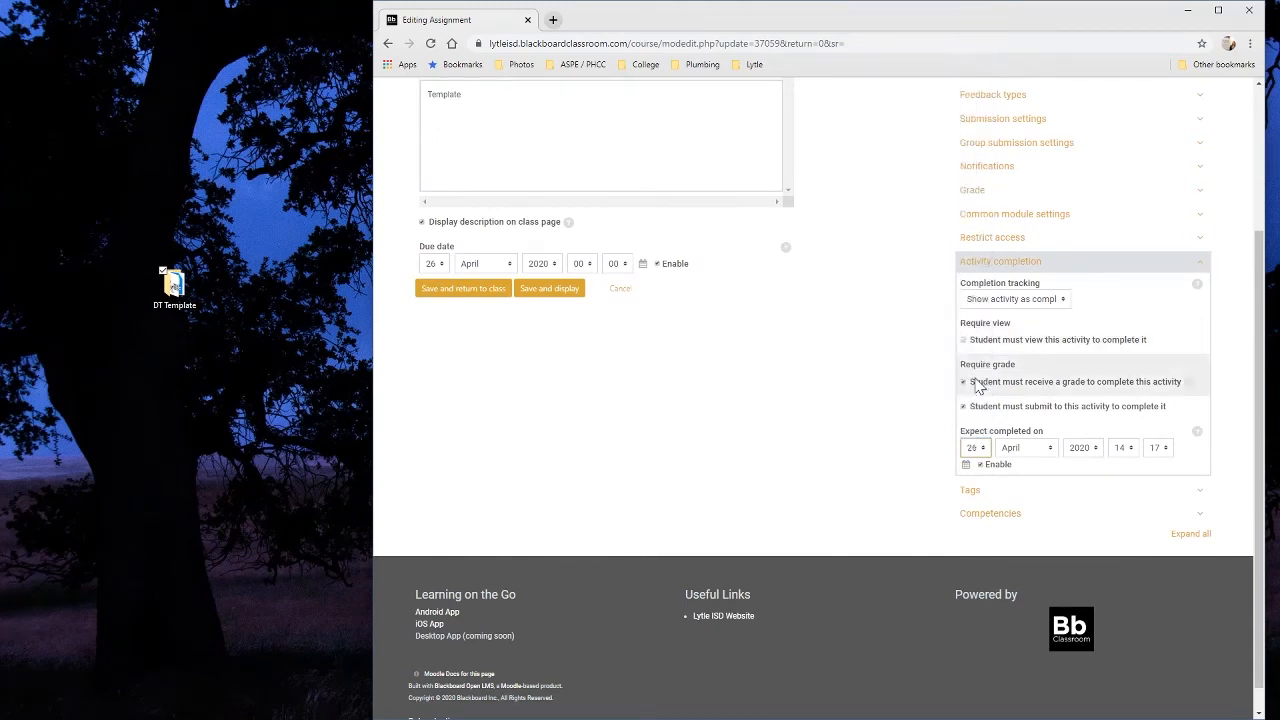
left_click(1134, 450)
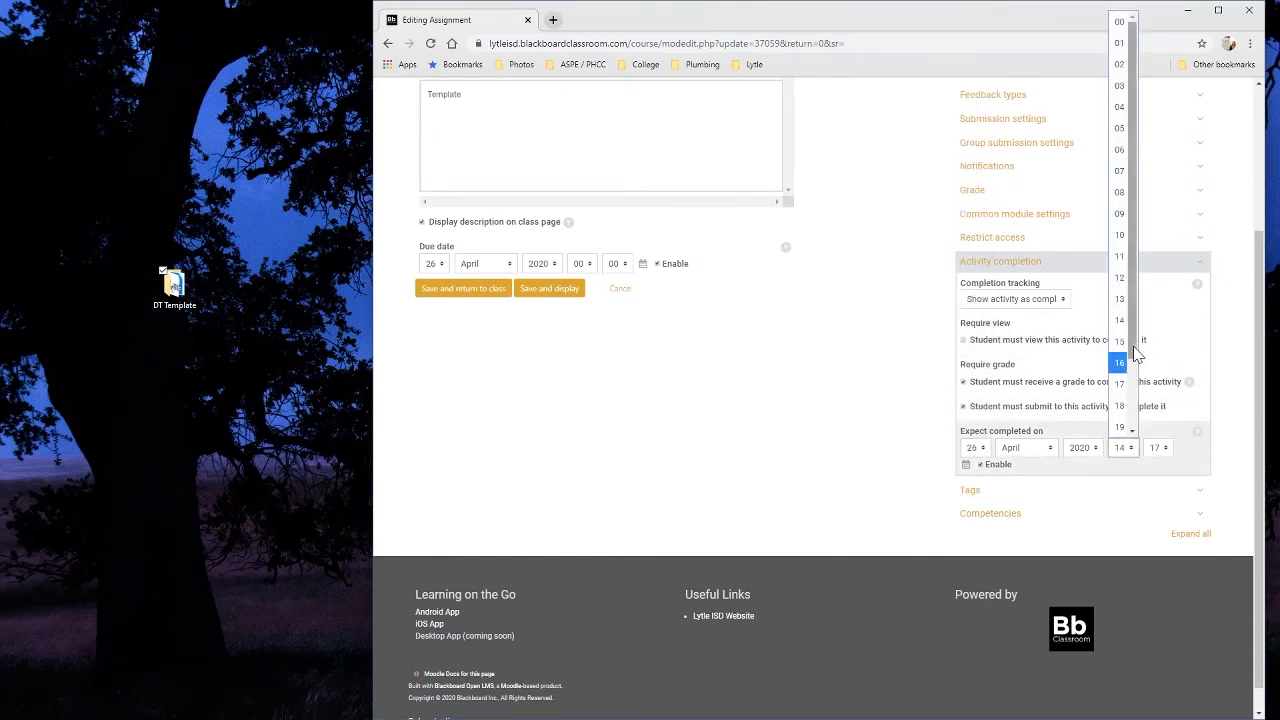
left_click_drag(1134, 347, 1120, 430)
left_click(1121, 430)
left_click(1168, 451)
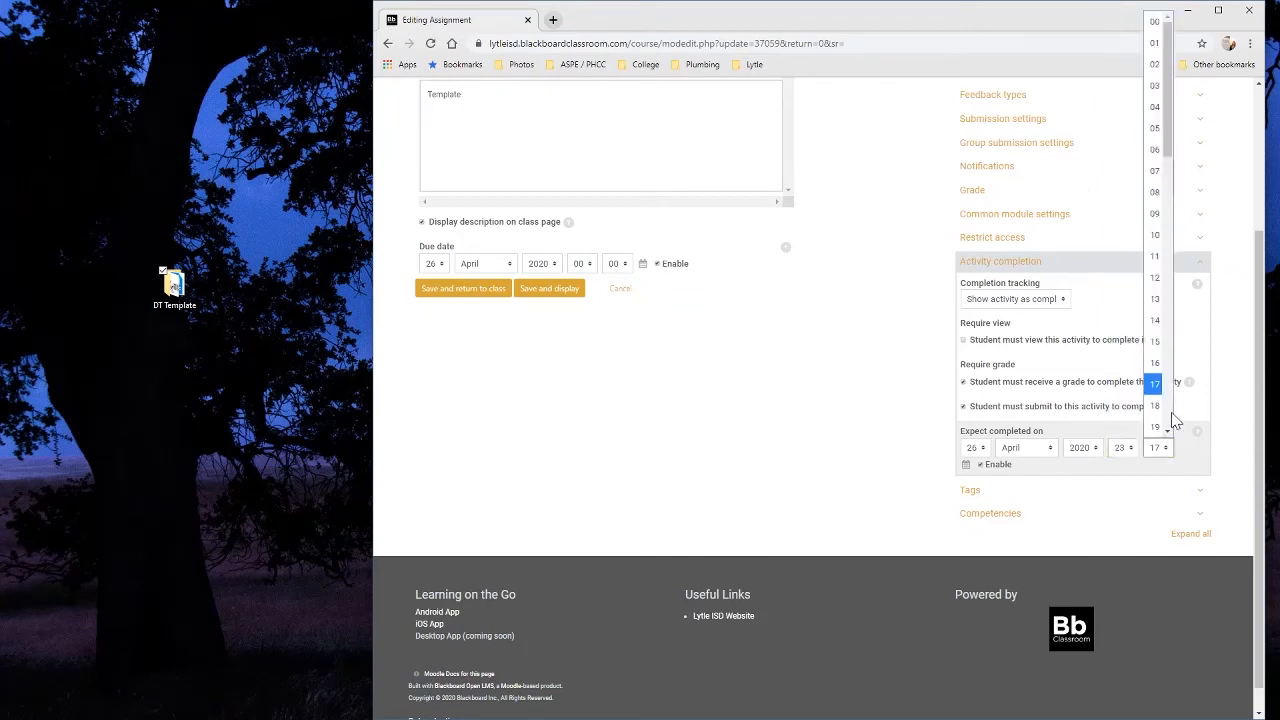
left_click_drag(1170, 172, 1162, 428)
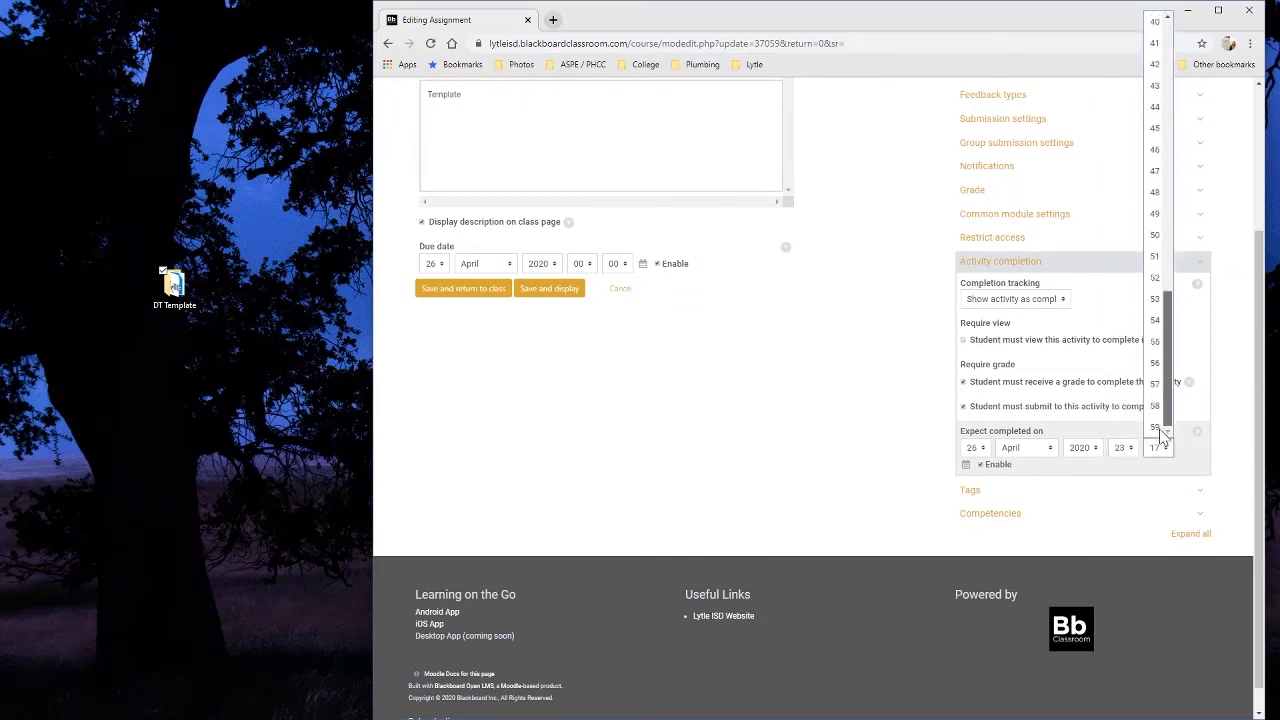
left_click(1157, 424)
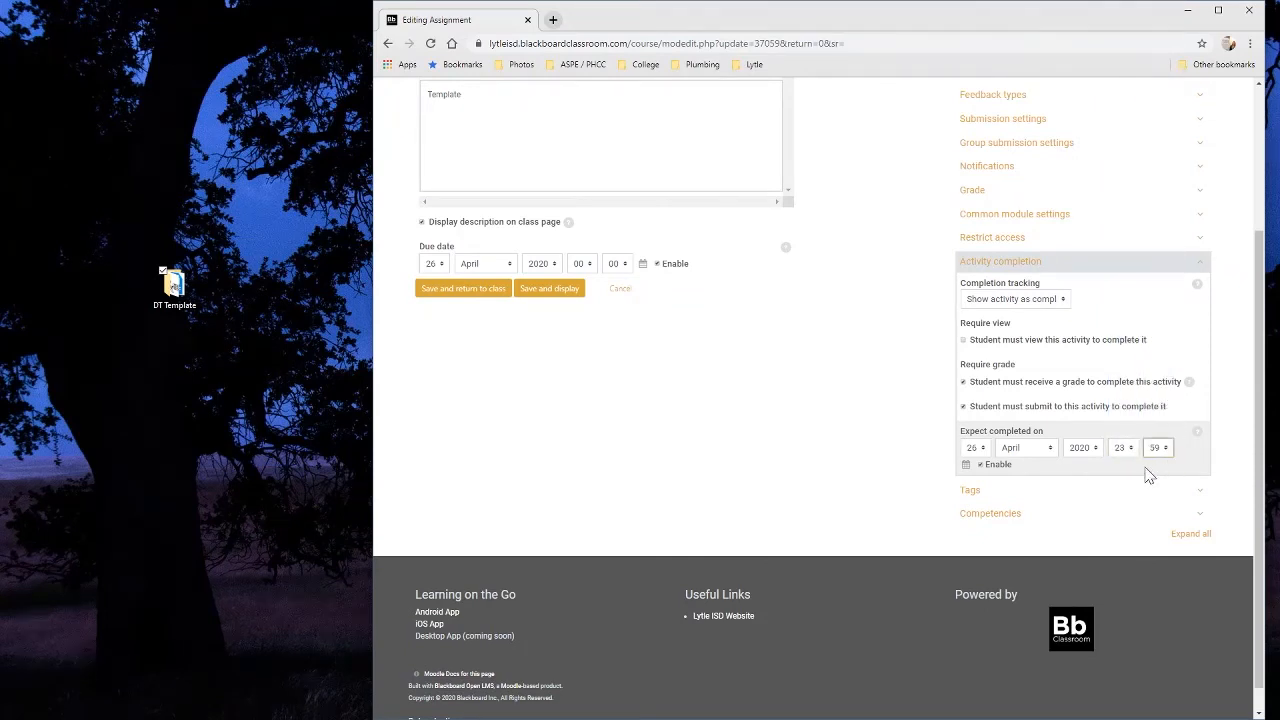
Set the assignment's due time to 23:59 and collapse the activity completion settings
left_click(590, 267)
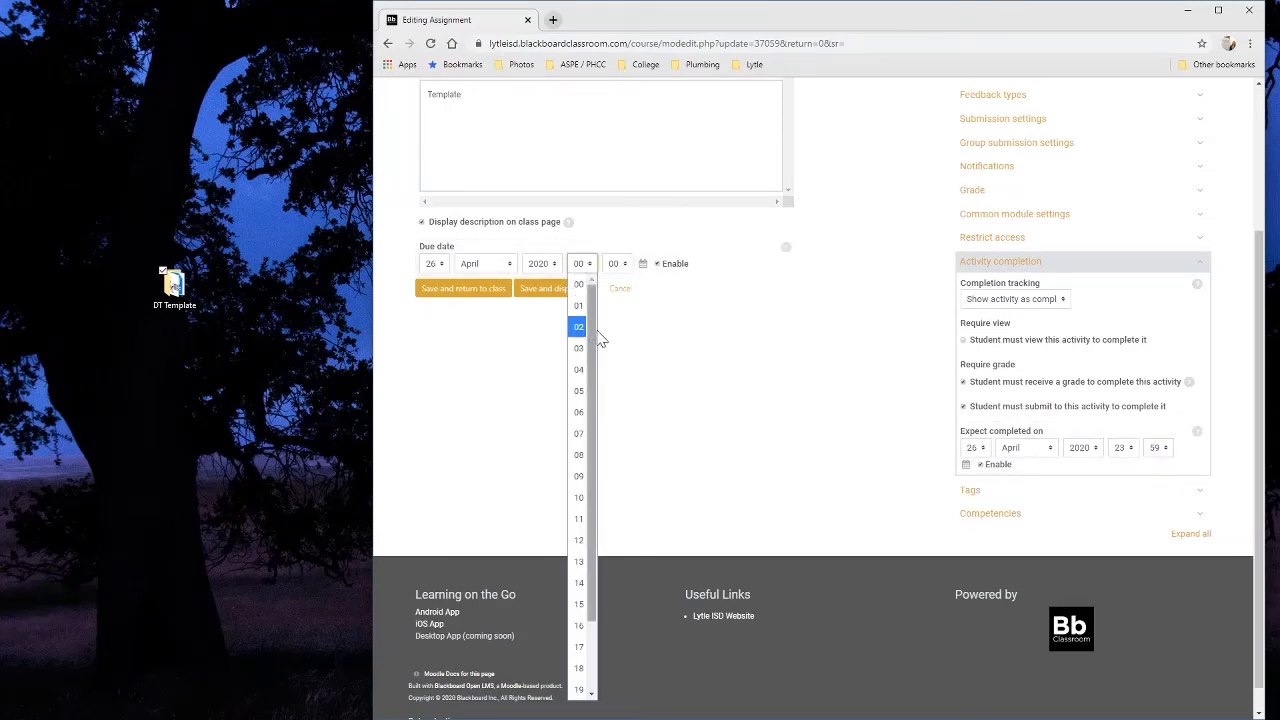
scroll(600, 450, "down", 3)
left_click(574, 666)
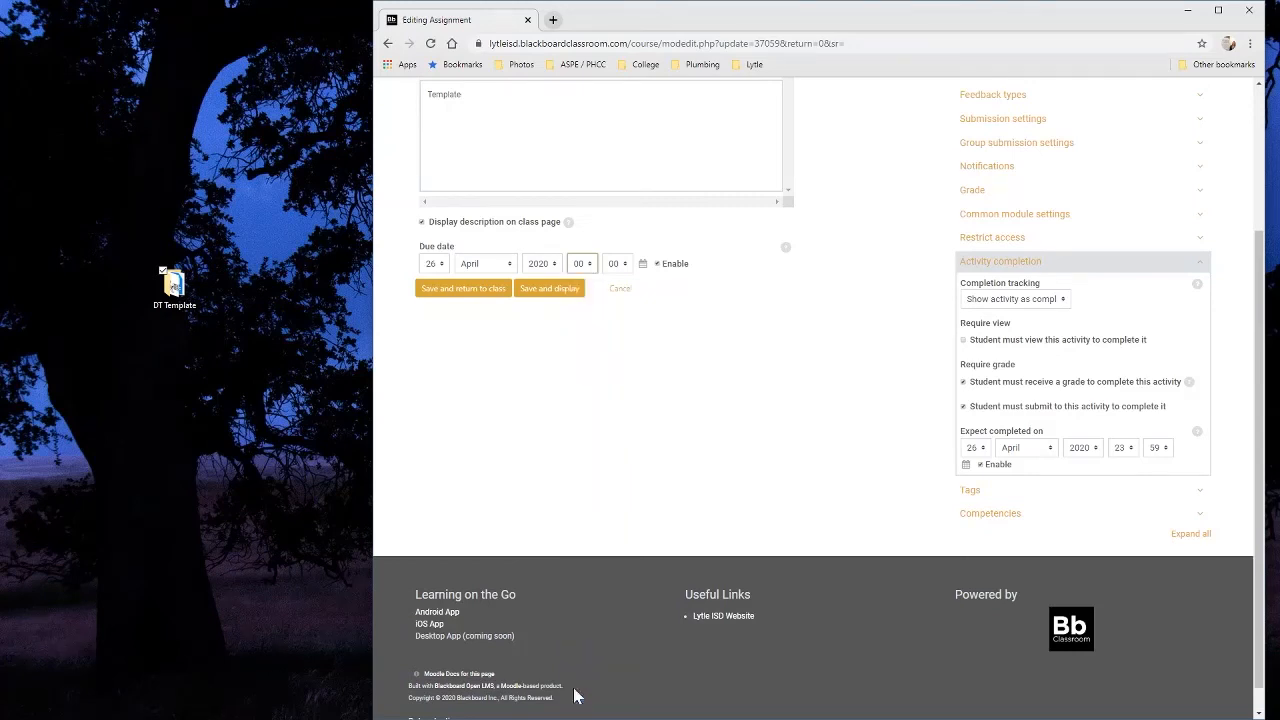
left_click(622, 265)
left_click_drag(627, 292, 638, 617)
left_click(614, 689)
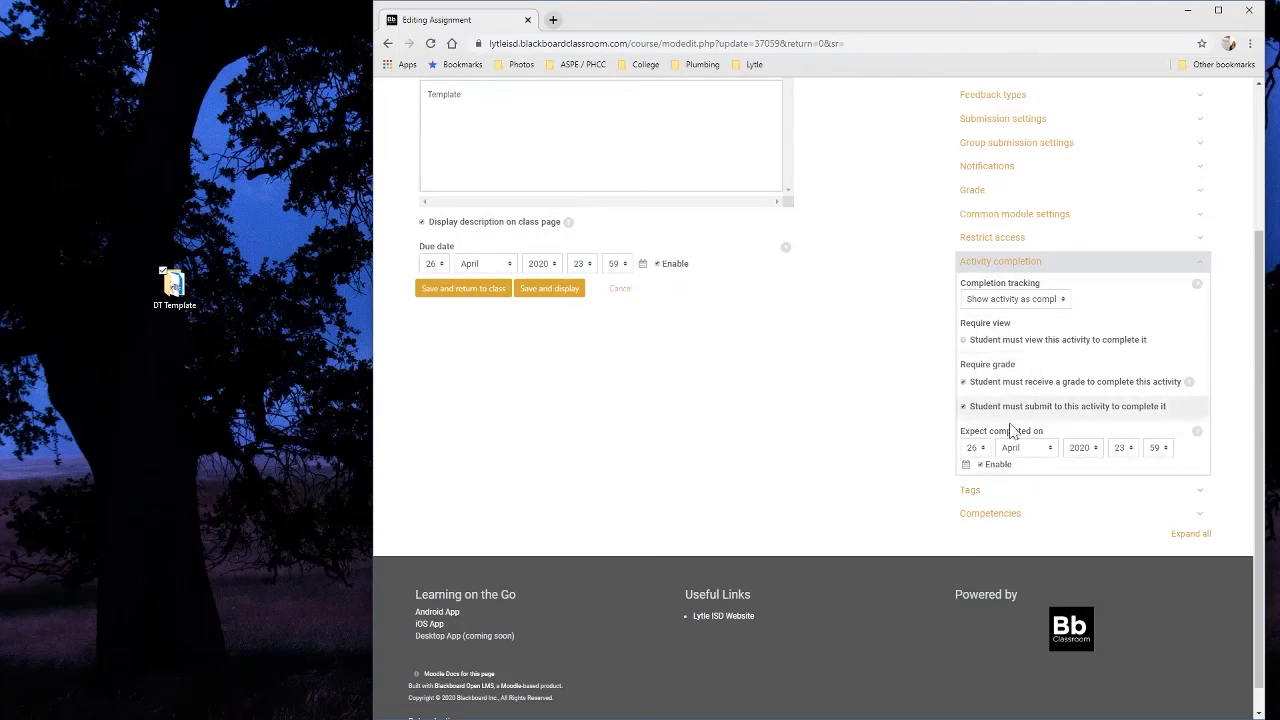
left_click(1018, 262)
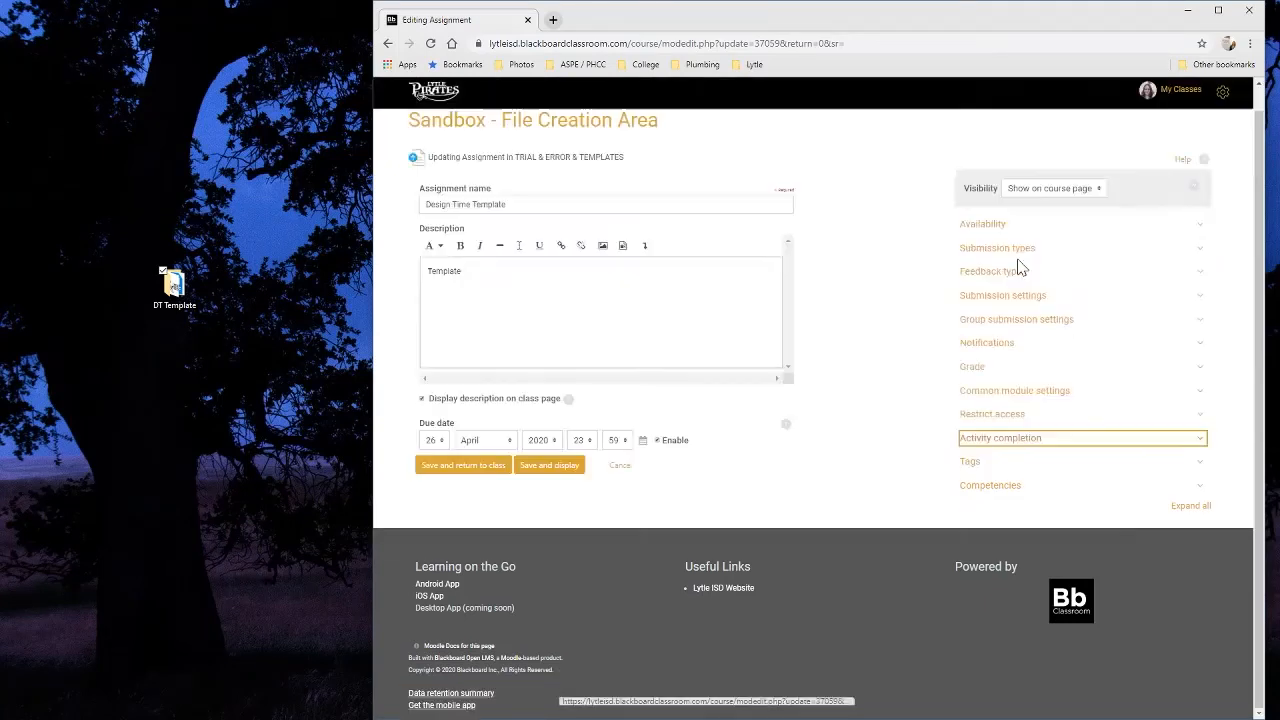
Review the competencies and notification settings, and save and display the assignment
left_click(972, 489)
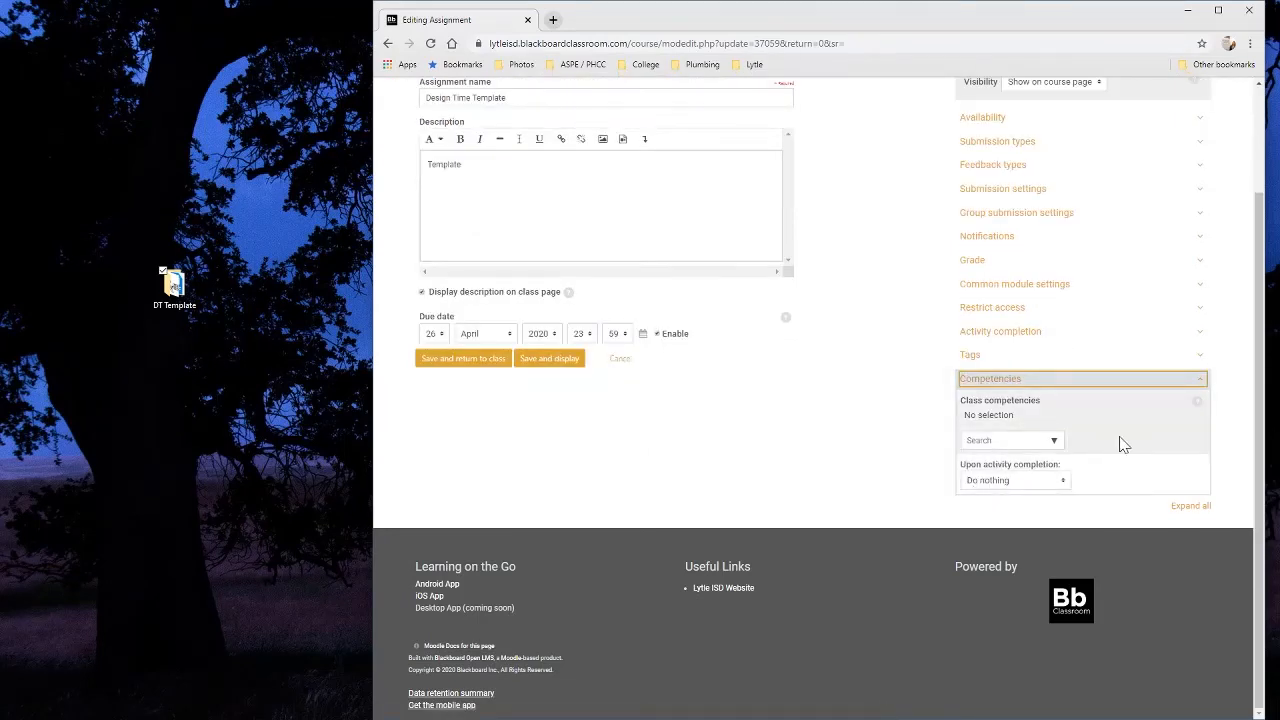
left_click(1020, 384)
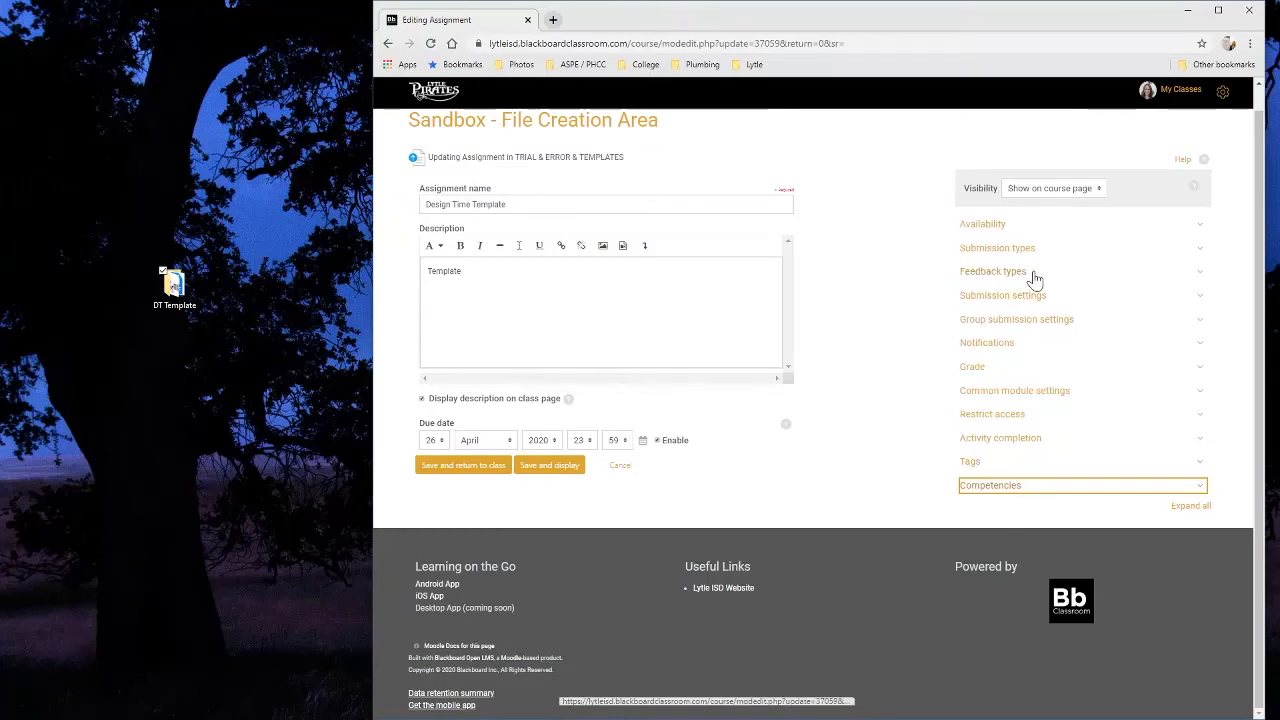
left_click(993, 344)
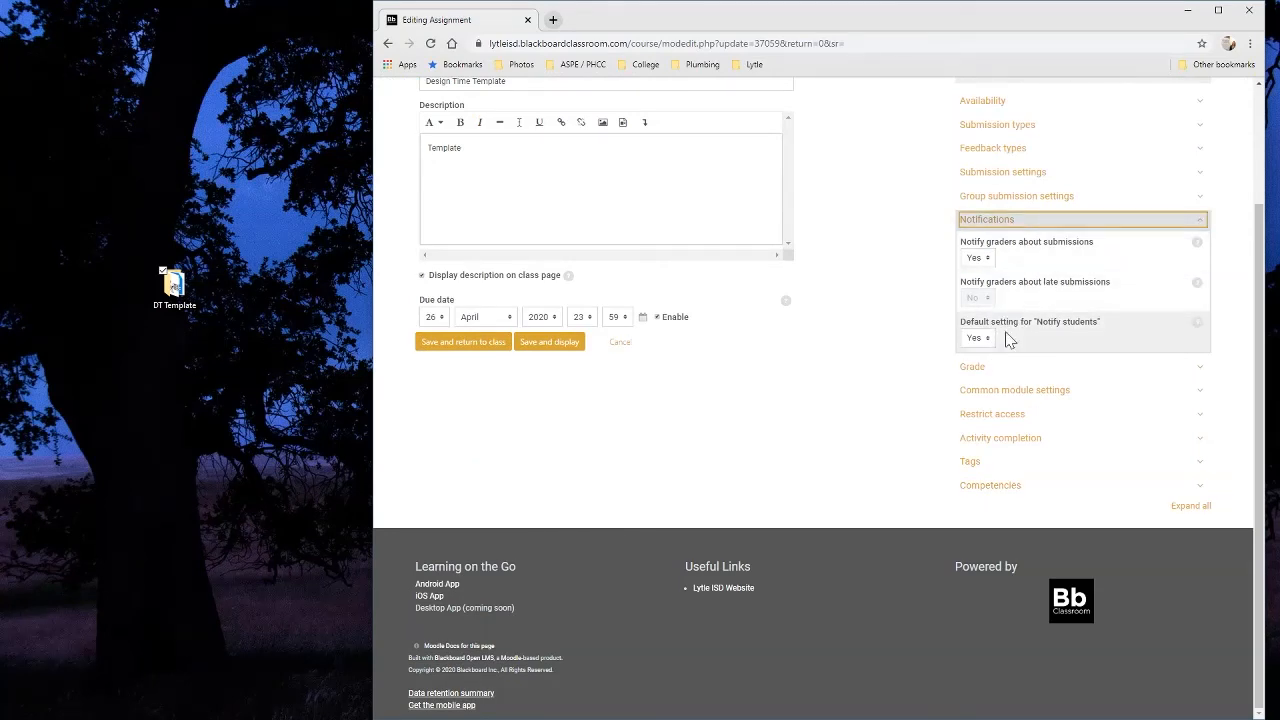
left_click(1040, 221)
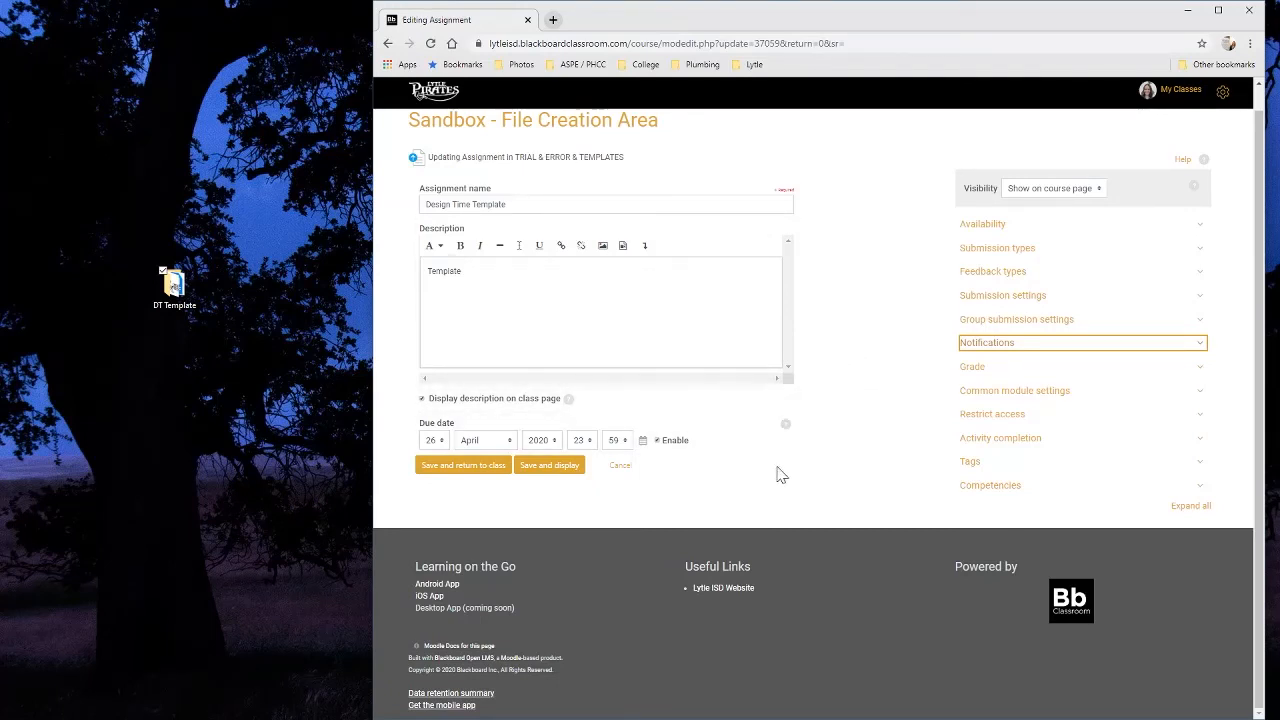
left_click(557, 477)
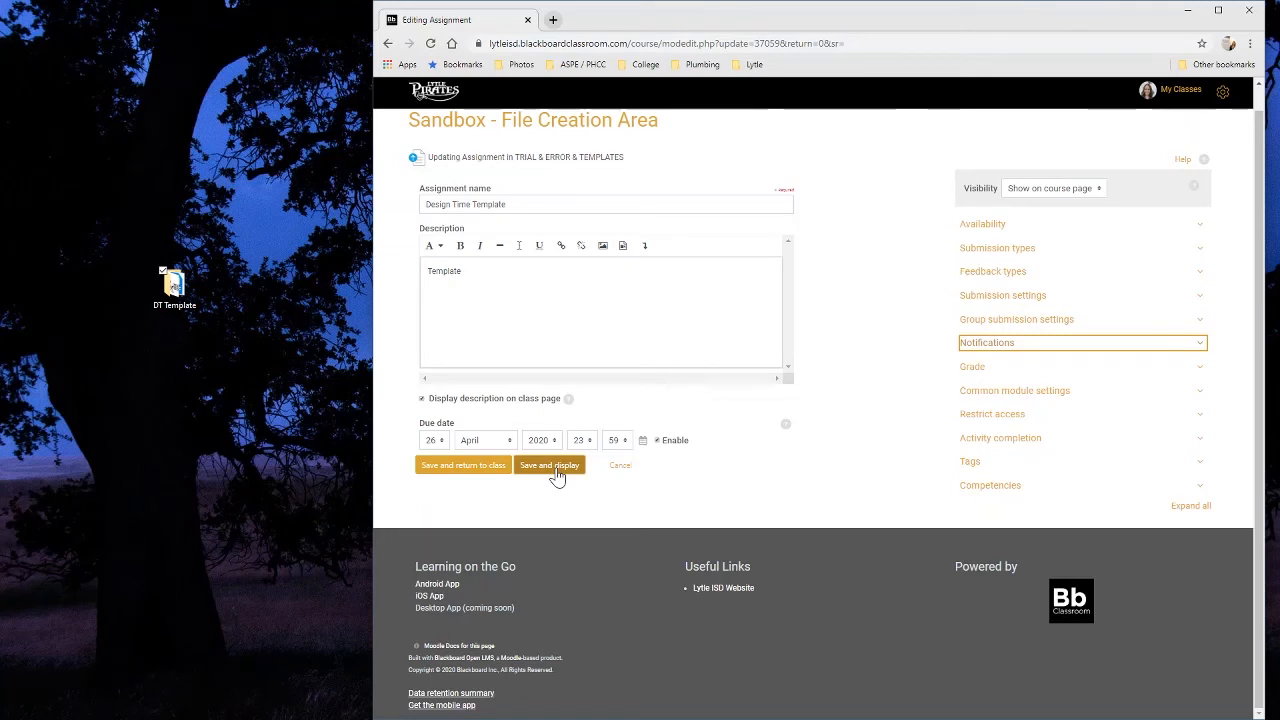
left_click(557, 477)
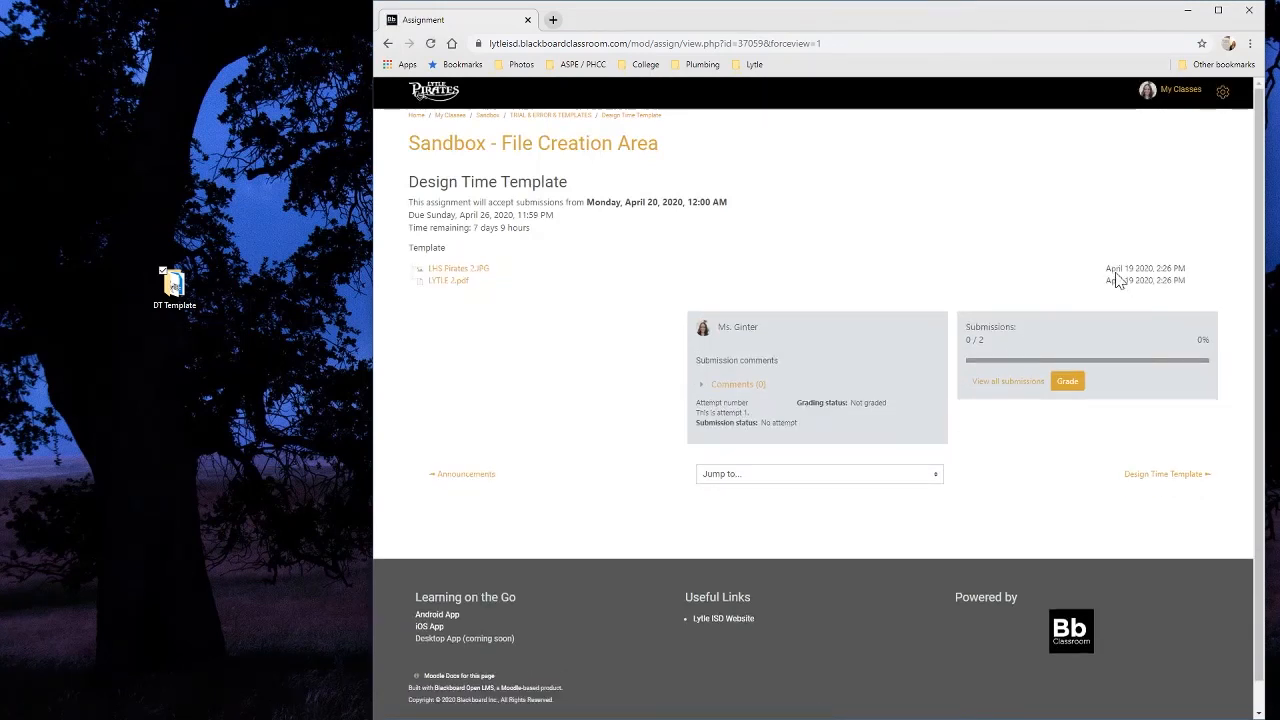
Go to the class's TRIAL & ERROR & TEMPLATES section and check the completion marker on the Design Time Template assignment
left_click(562, 116)
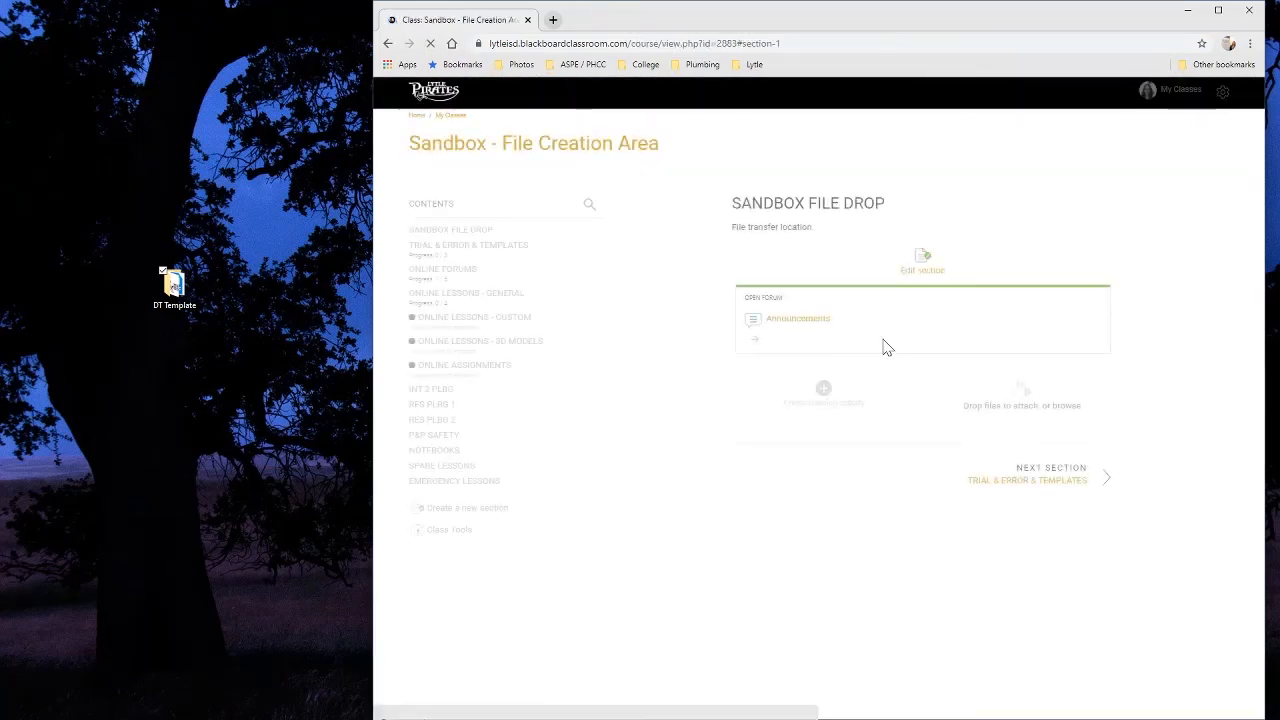
scroll(648, 277, "down", 3)
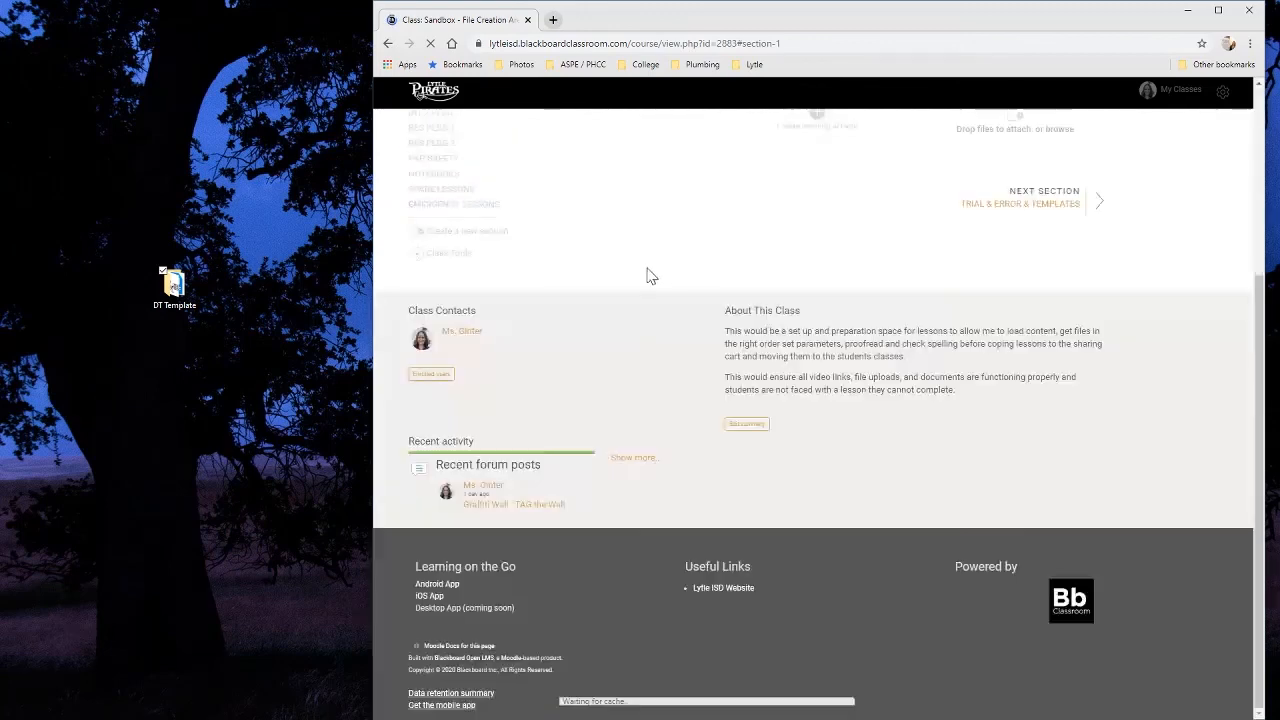
scroll(762, 265, "up", 3)
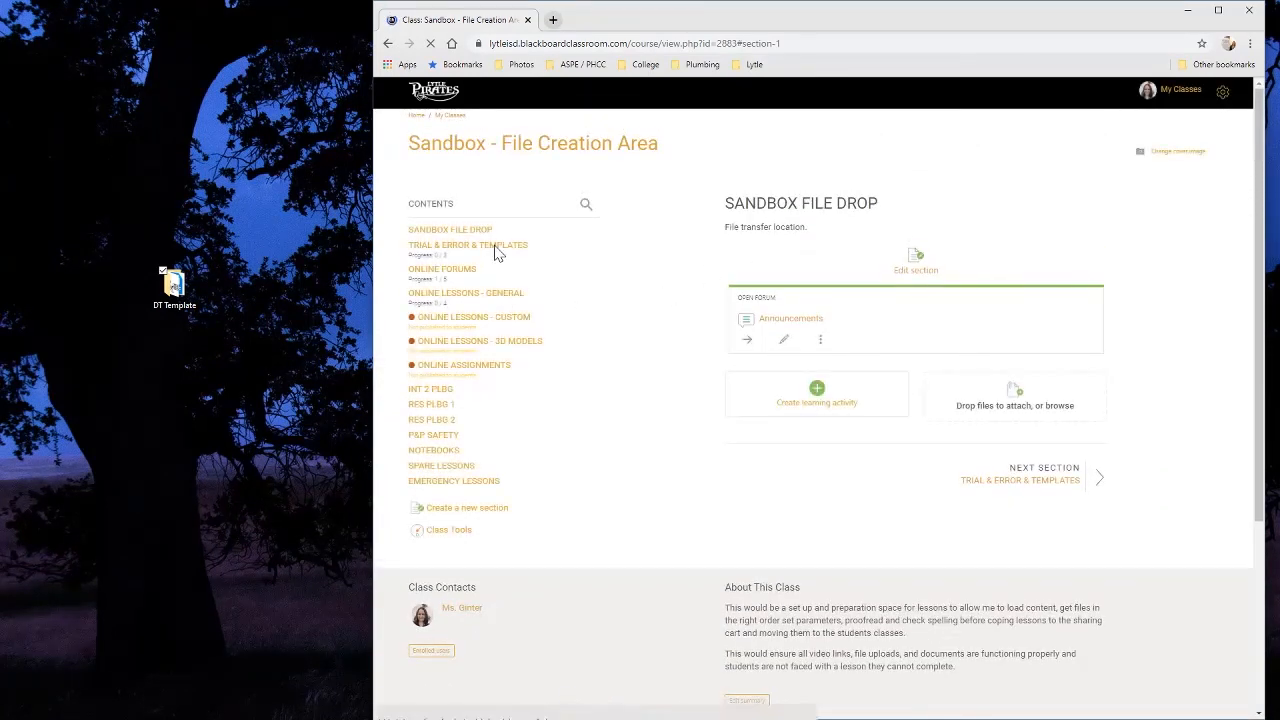
left_click(494, 250)
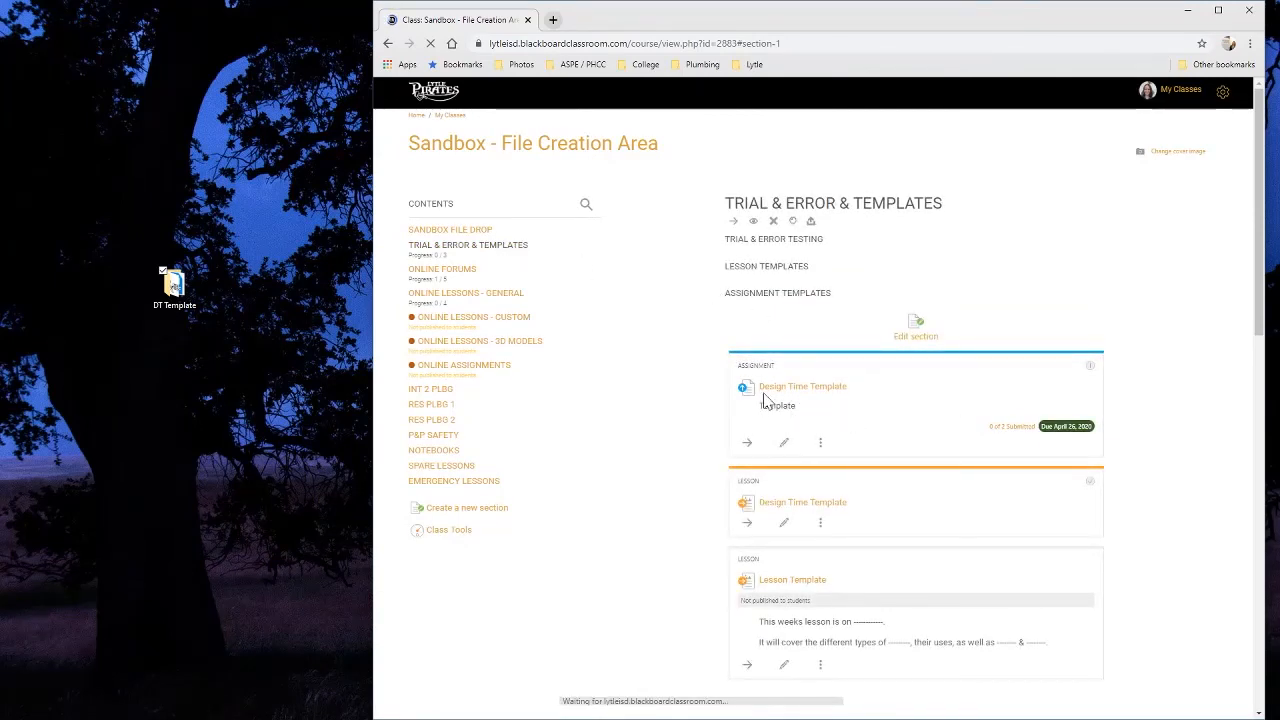
scroll(786, 405, "up", 1)
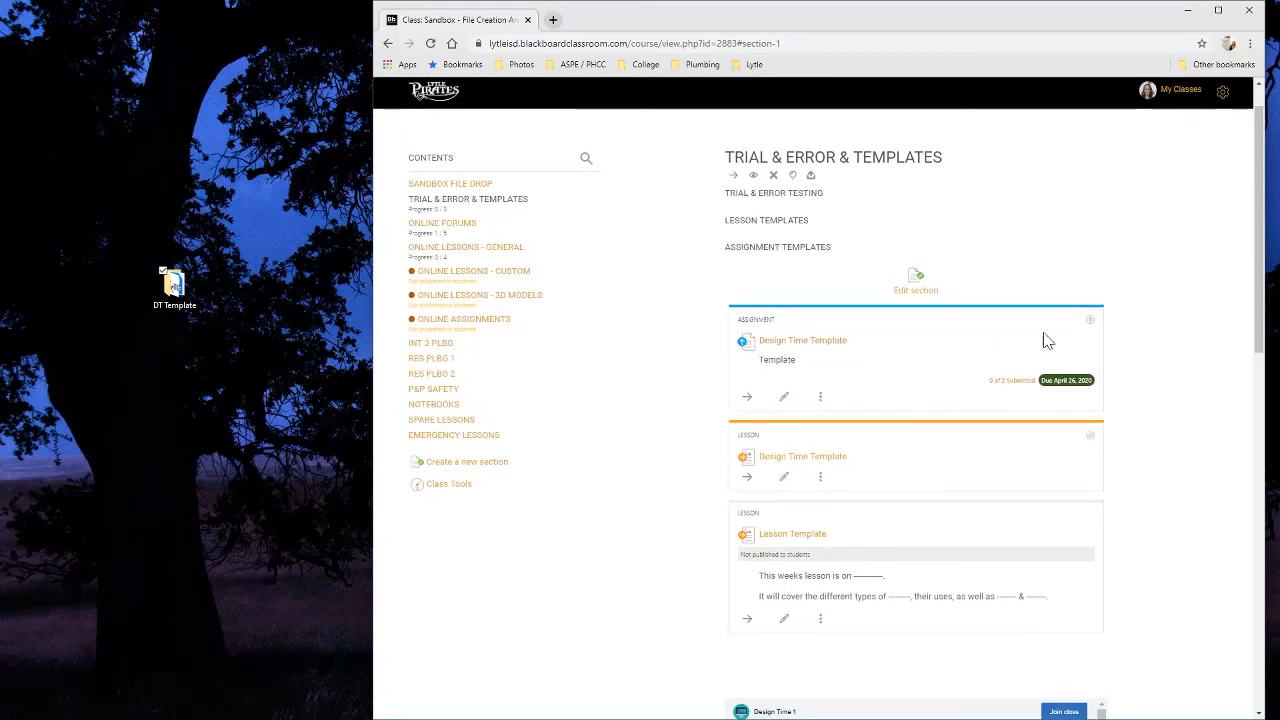
mouse_move(1092, 328)
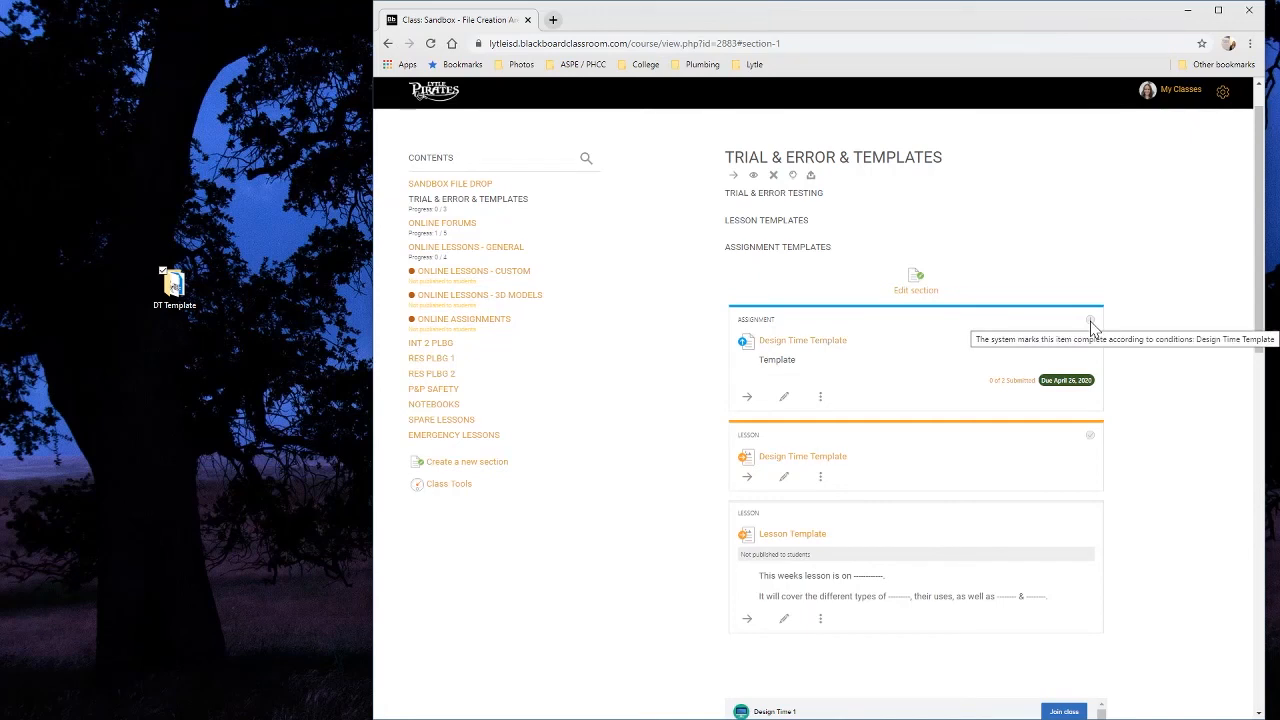